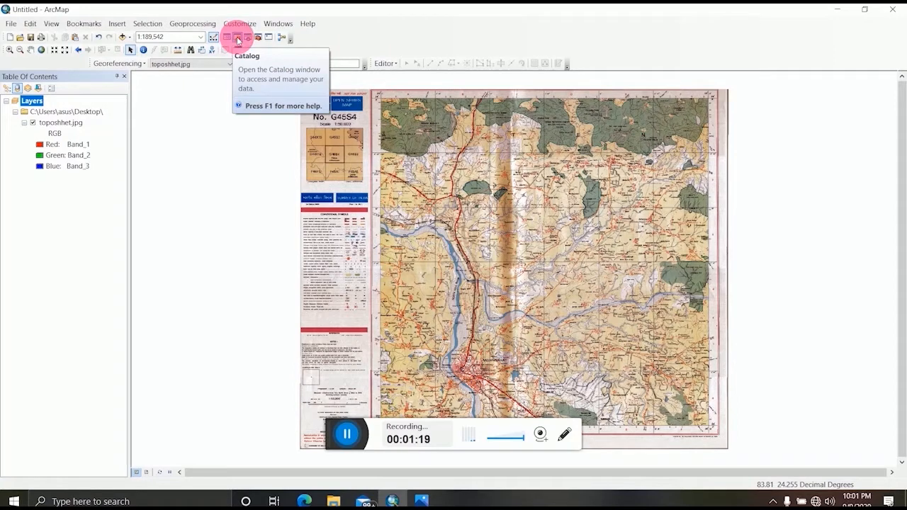
# Step: Open the Catalog window and create a new folder inside the Desktop folder connection
pyautogui.click(238, 39)
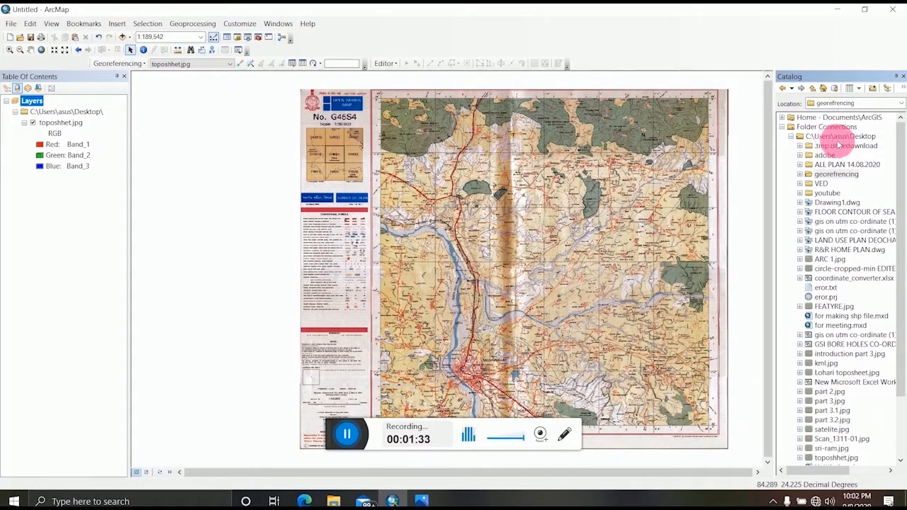
pyautogui.click(838, 138)
pyautogui.rightClick(839, 138)
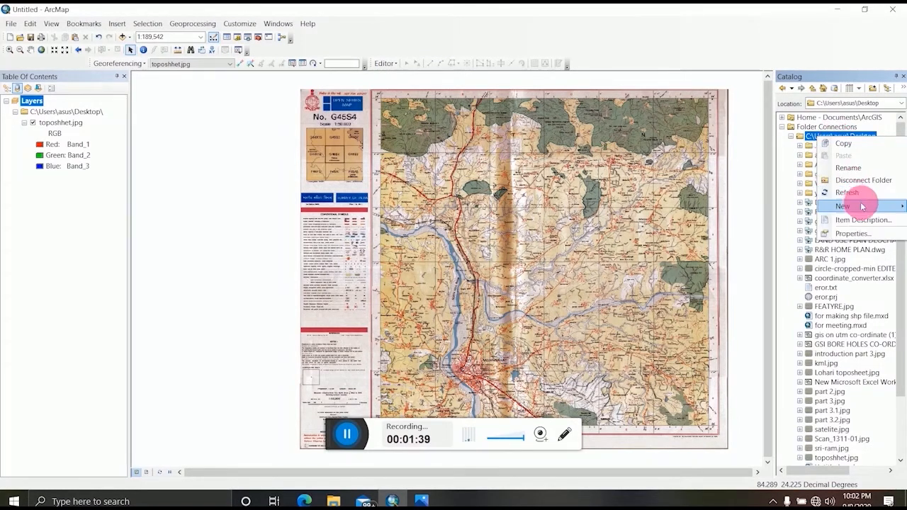
pyautogui.moveTo(862, 208)
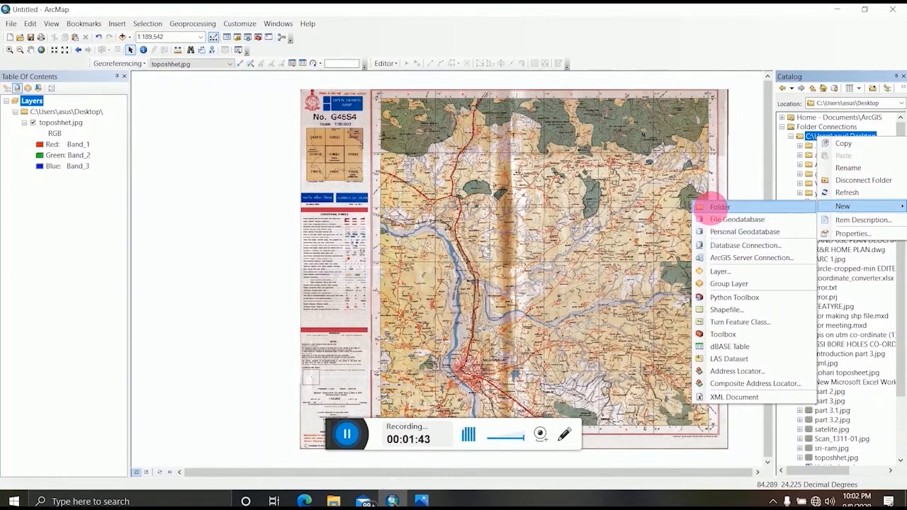
pyautogui.click(713, 209)
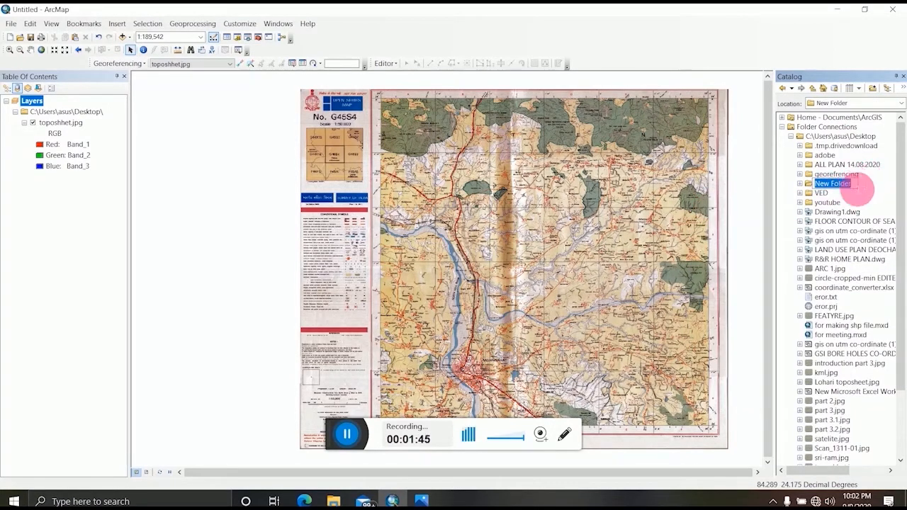
# Step: Name the new folder EDITING
pyautogui.click(856, 187)
pyautogui.doubleClick(847, 183)
pyautogui.press('BackSpace')
pyautogui.press('BackSpace')
pyautogui.press('BackSpace')
pyautogui.press('BackSpace')
pyautogui.press('BackSpace')
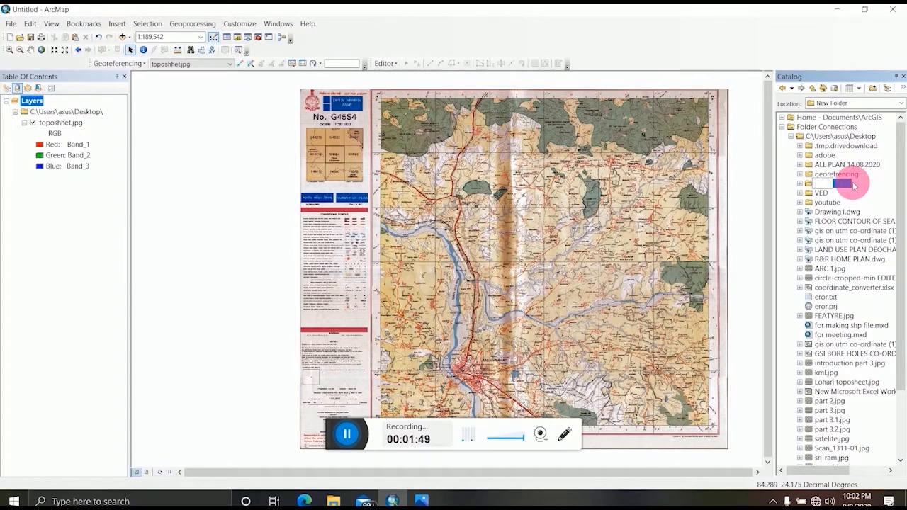
pyautogui.write('F')
pyautogui.press('BackSpace')
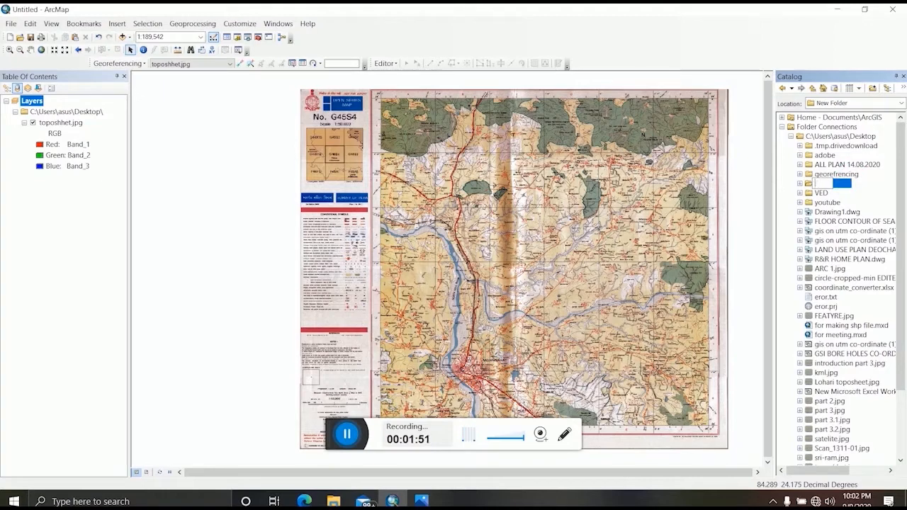
pyautogui.write('EDITIN')
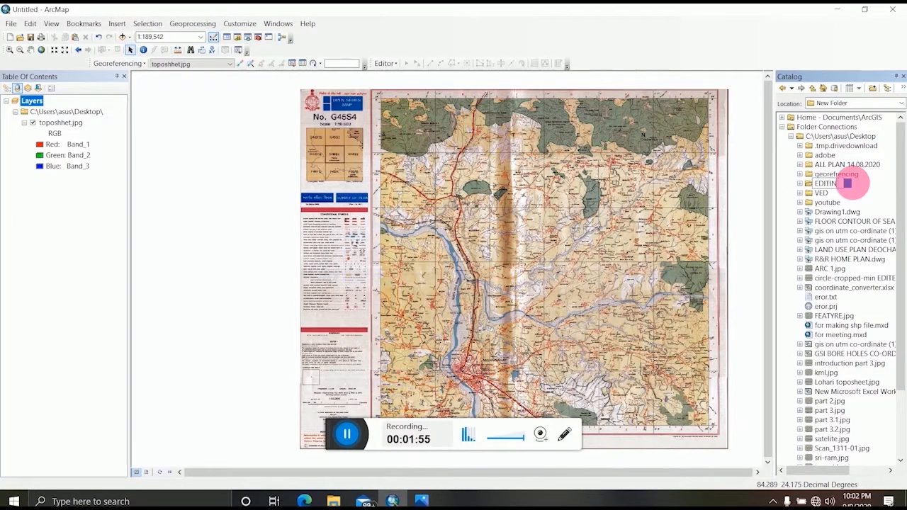
pyautogui.write('G')
pyautogui.press('Return')
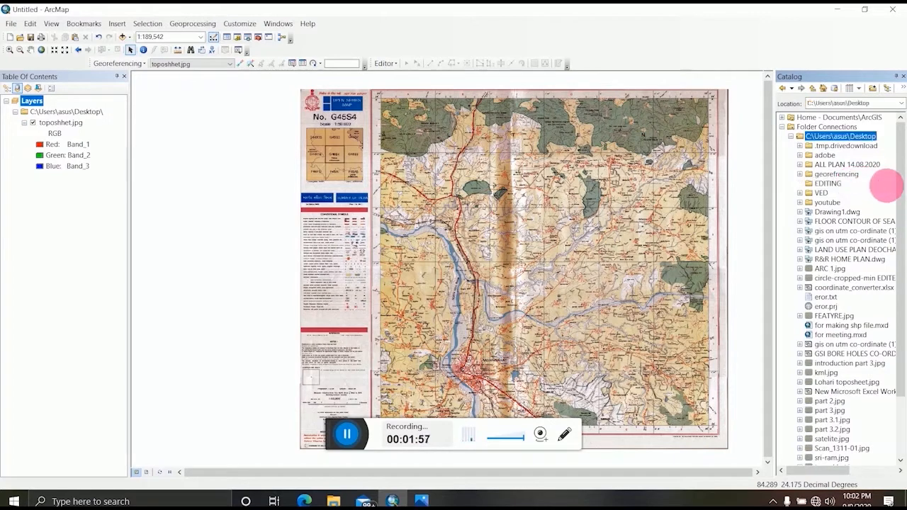
# Step: Start a new shapefile in the EDITING folder, named FOREST LAND, with the Polygon feature type
pyautogui.click(828, 182)
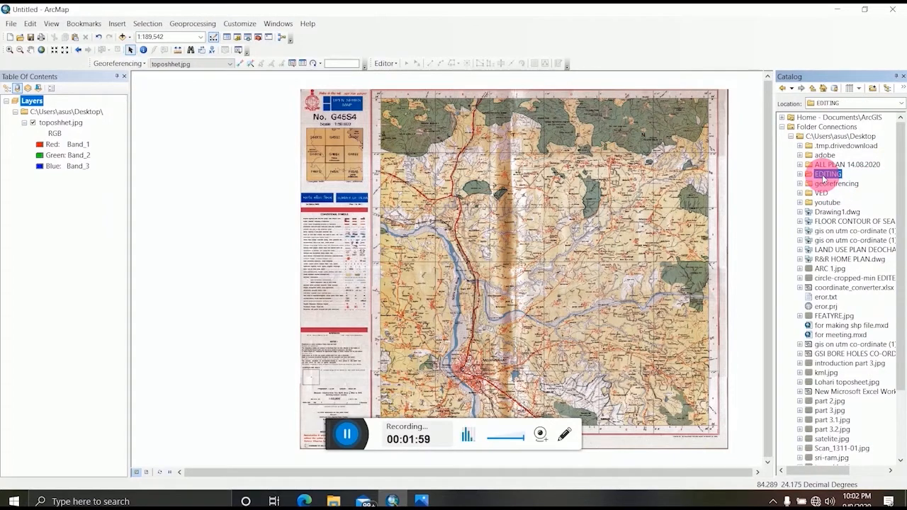
pyautogui.rightClick(825, 177)
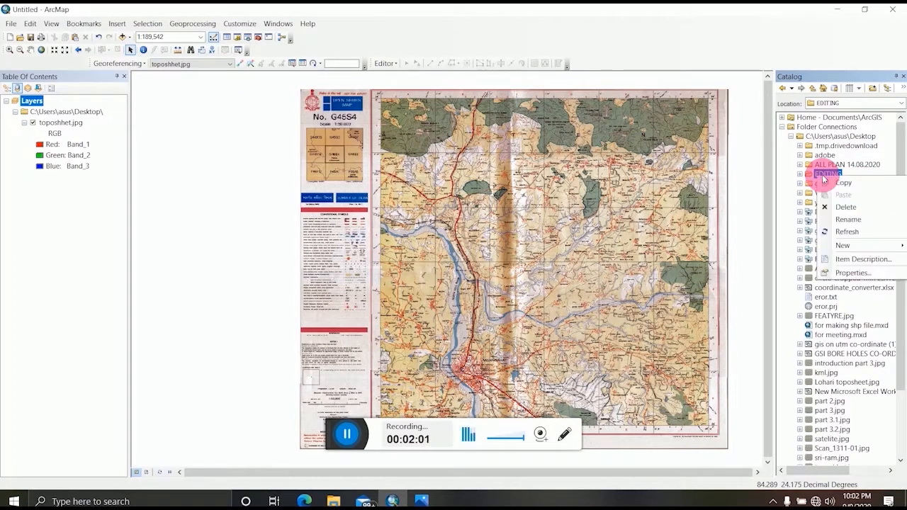
pyautogui.moveTo(852, 249)
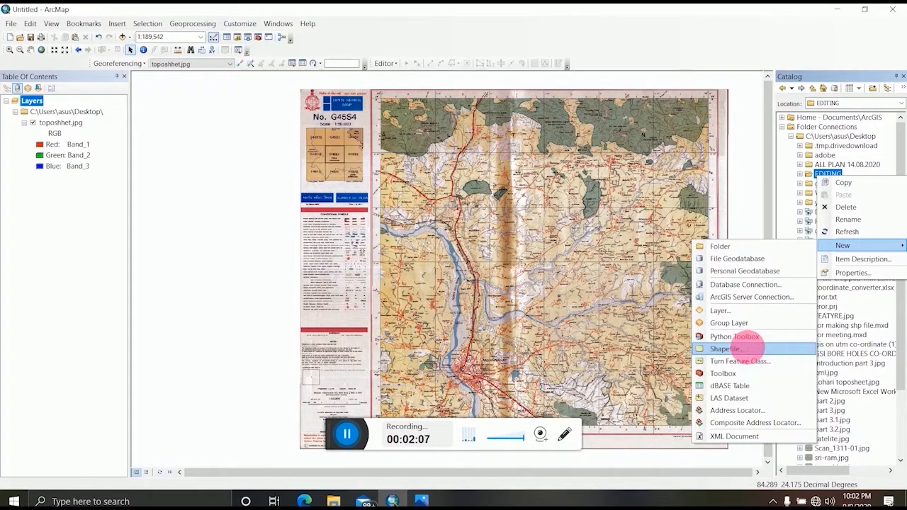
pyautogui.click(748, 351)
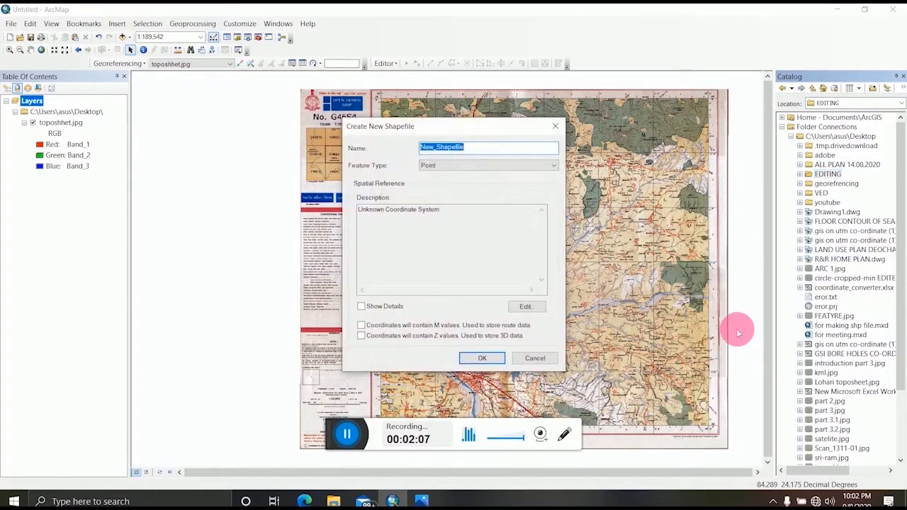
pyautogui.click(477, 149)
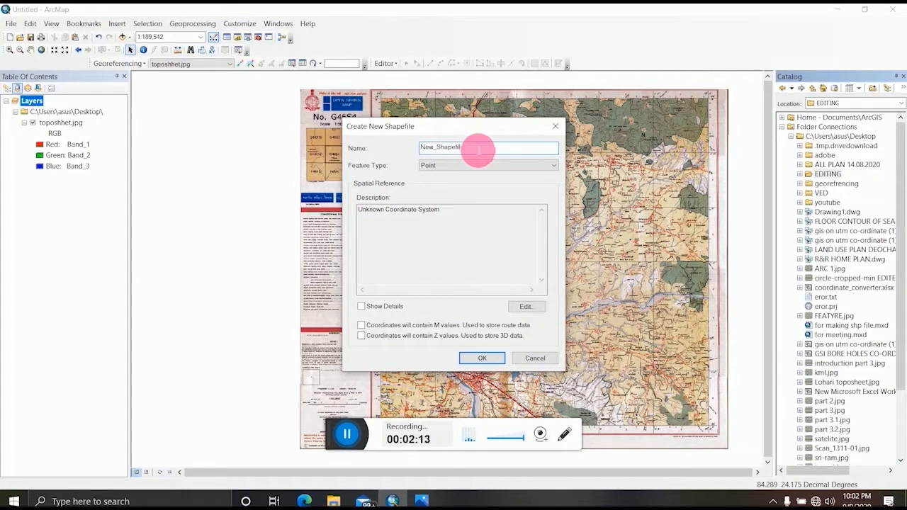
pyautogui.press('BackSpace')
pyautogui.press('BackSpace')
pyautogui.press('BackSpace')
pyautogui.press('BackSpace')
pyautogui.press('BackSpace')
pyautogui.press('BackSpace')
pyautogui.press('BackSpace')
pyautogui.press('BackSpace')
pyautogui.press('BackSpace')
pyautogui.press('BackSpace')
pyautogui.press('BackSpace')
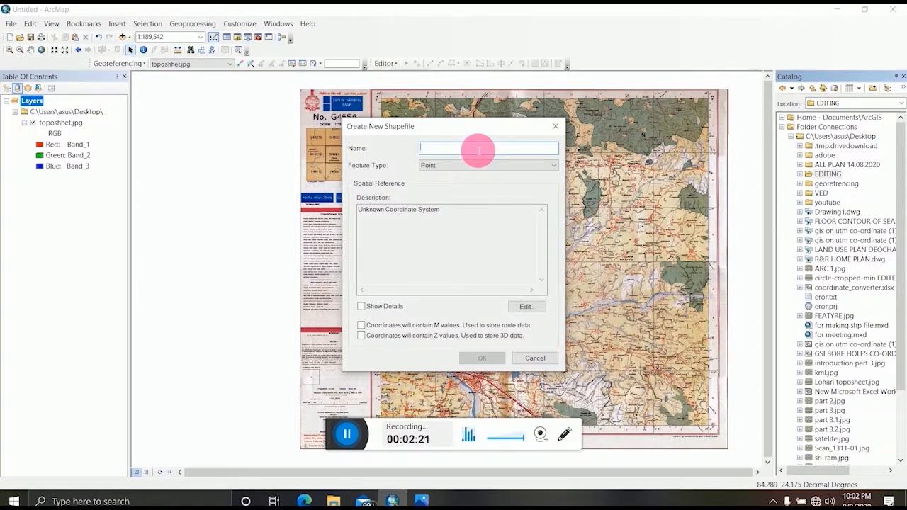
pyautogui.write('FOREST')
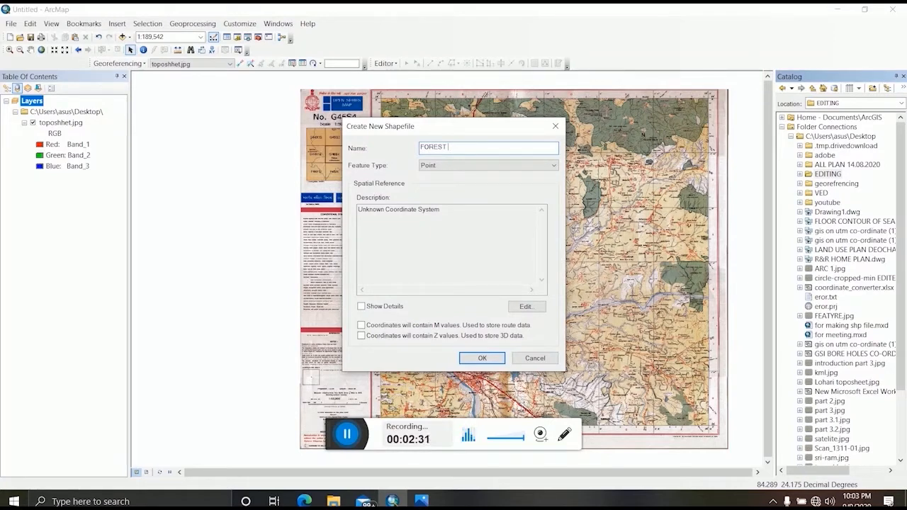
pyautogui.write('LAND')
pyautogui.click(552, 166)
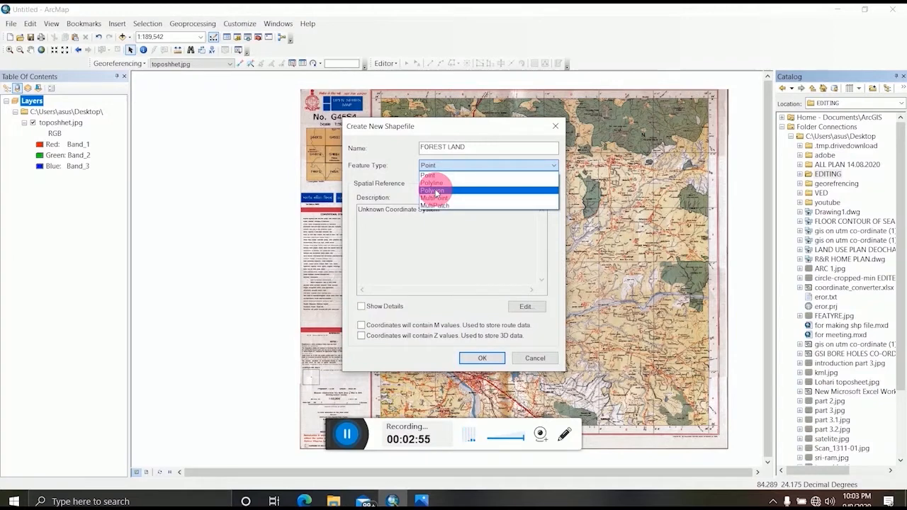
pyautogui.click(434, 191)
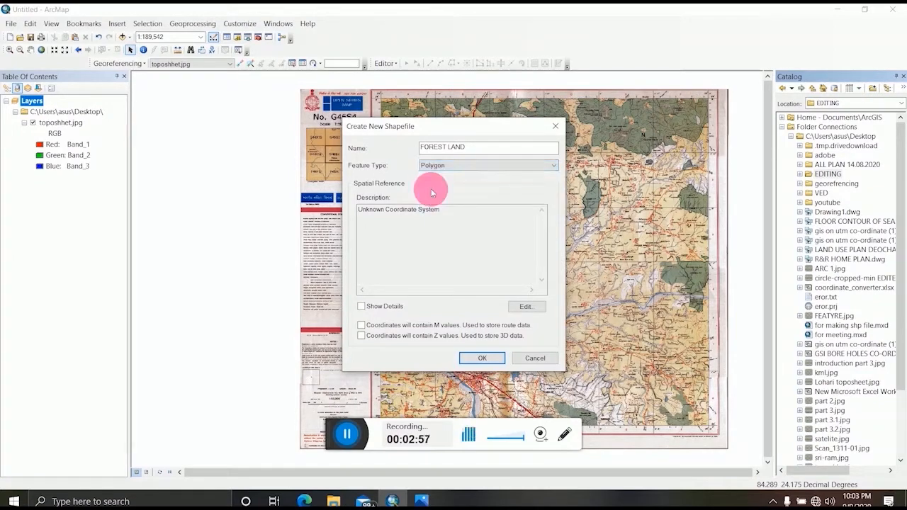
# Step: Assign the geographic coordinate system WGS 1984 from the World group to the shapefile and create it
pyautogui.click(521, 307)
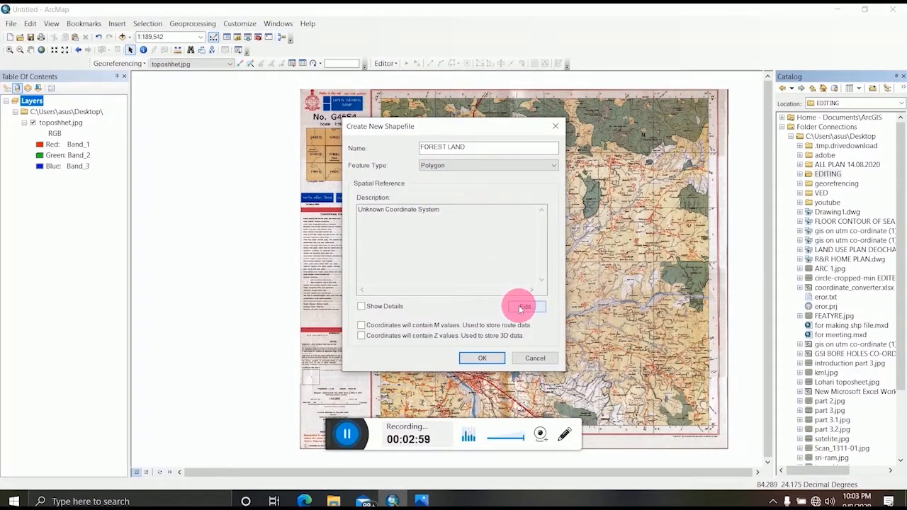
pyautogui.click(521, 307)
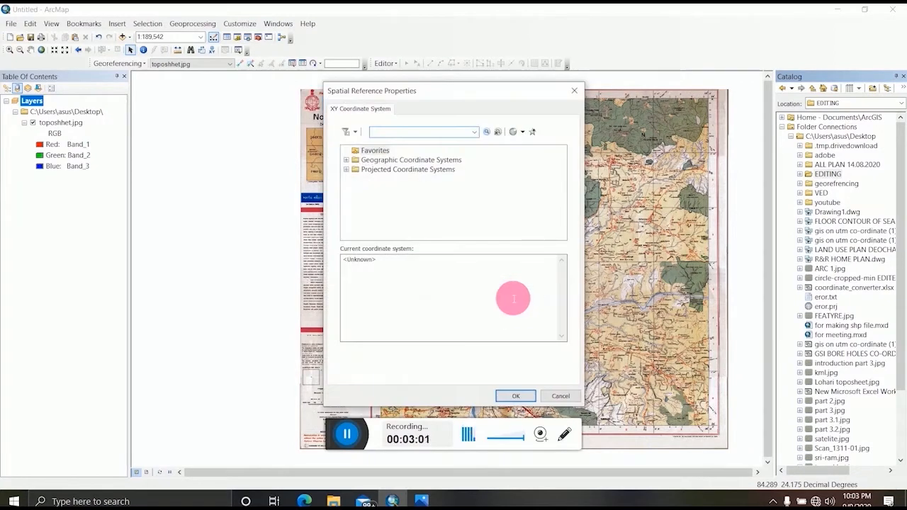
pyautogui.click(346, 160)
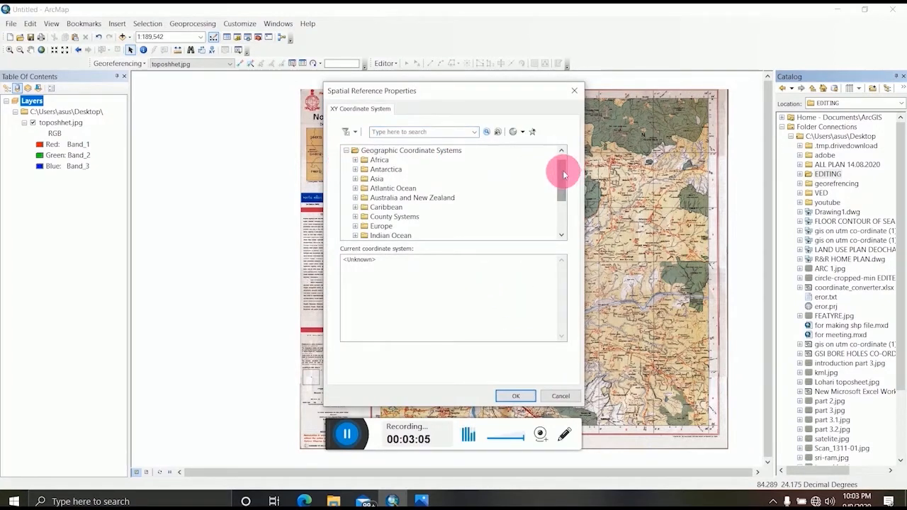
pyautogui.moveTo(562, 170); pyautogui.dragTo(568, 212)
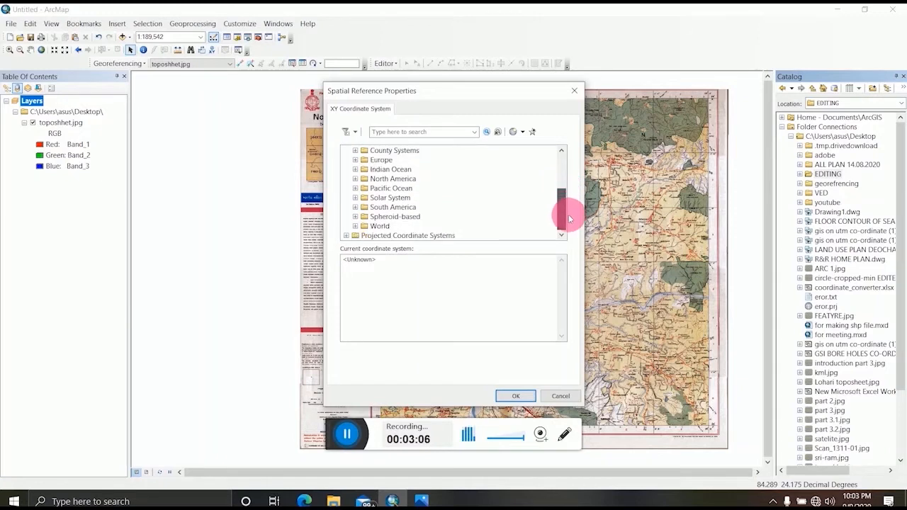
pyautogui.click(355, 225)
pyautogui.moveTo(562, 196); pyautogui.dragTo(565, 230)
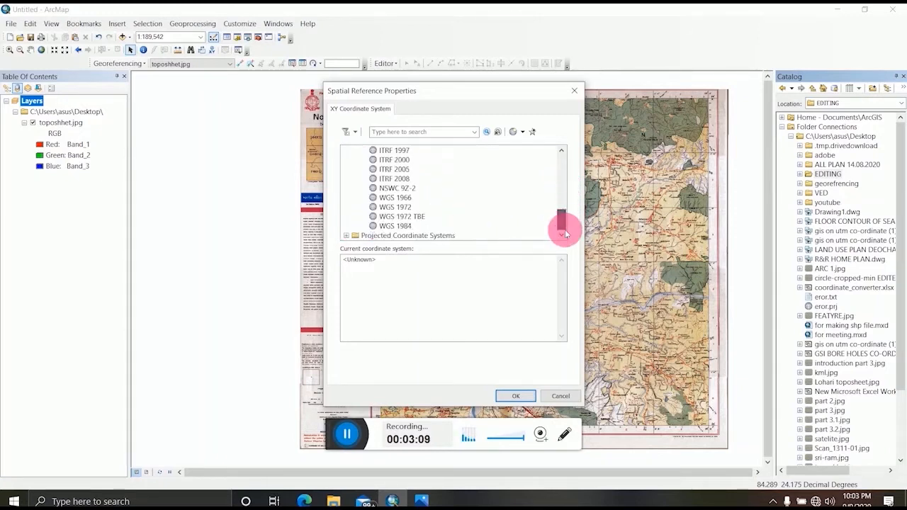
pyautogui.click(388, 226)
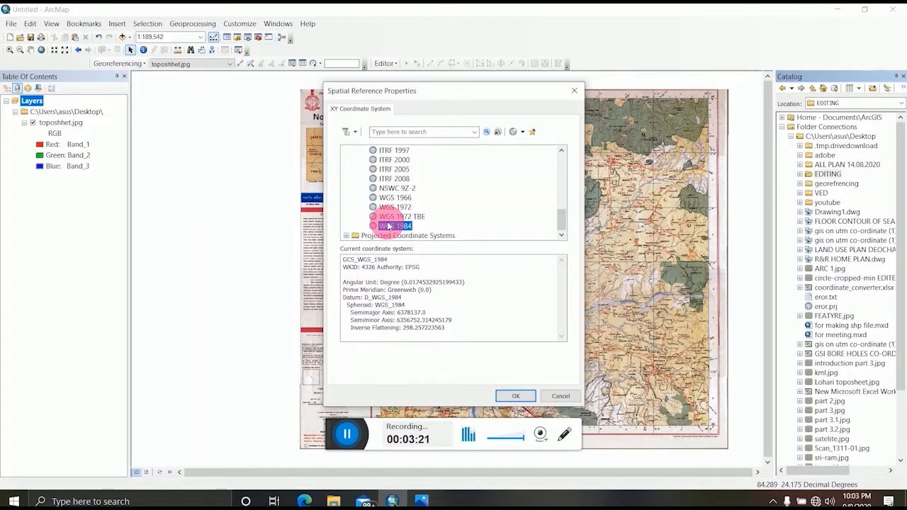
pyautogui.click(516, 396)
pyautogui.click(489, 359)
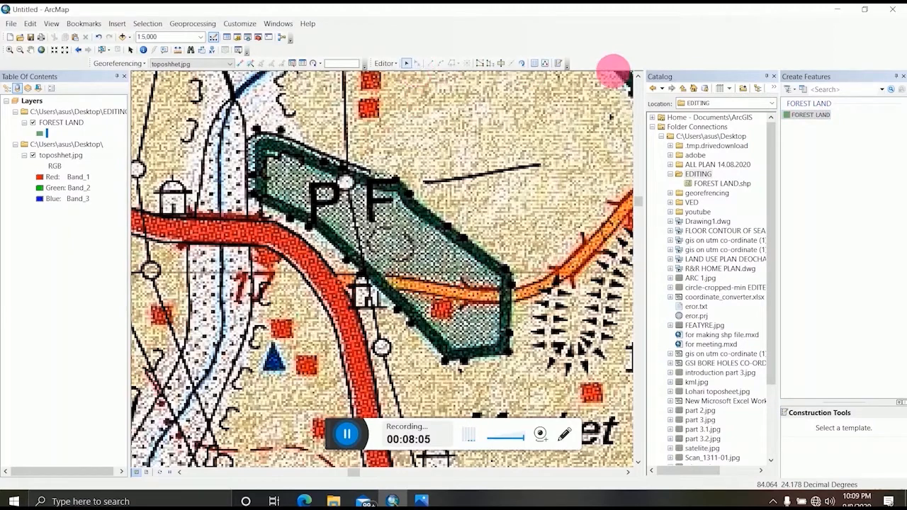
# Step: Stop the current edit session and start a new one for the FOREST LAND layer
pyautogui.click(386, 64)
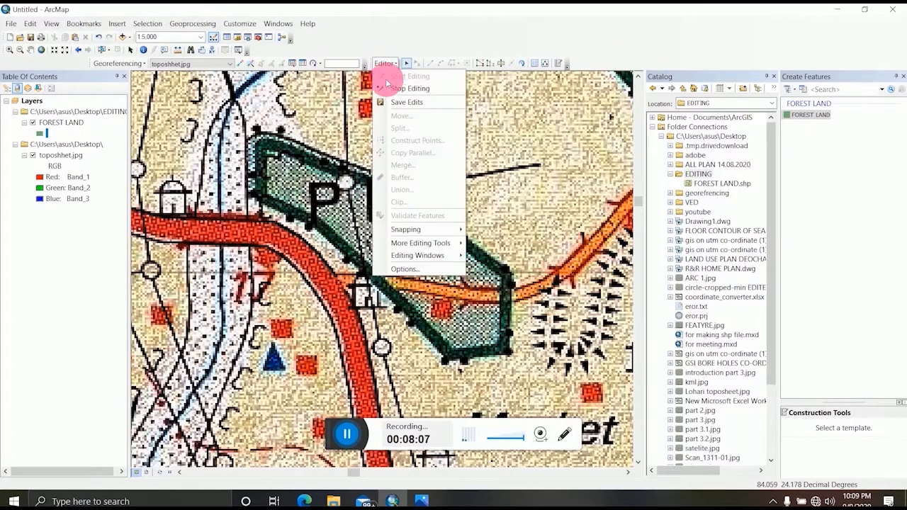
pyautogui.click(393, 87)
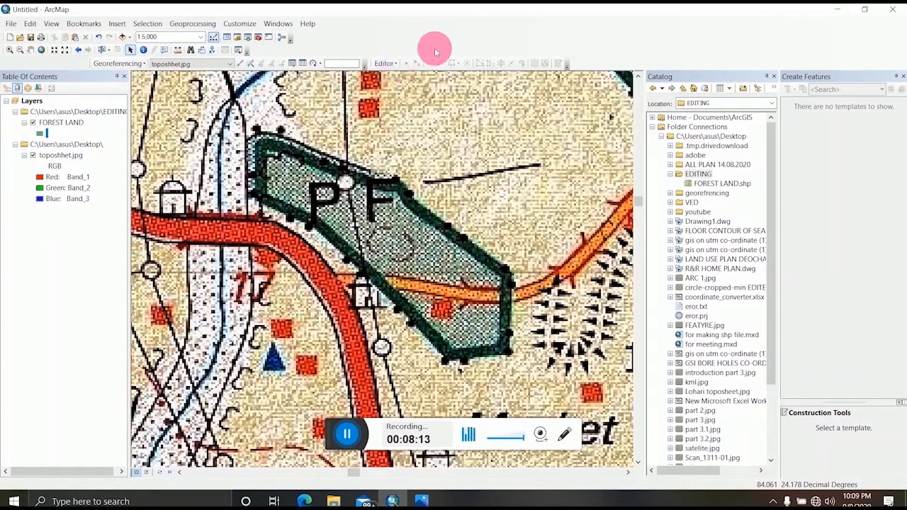
pyautogui.click(384, 64)
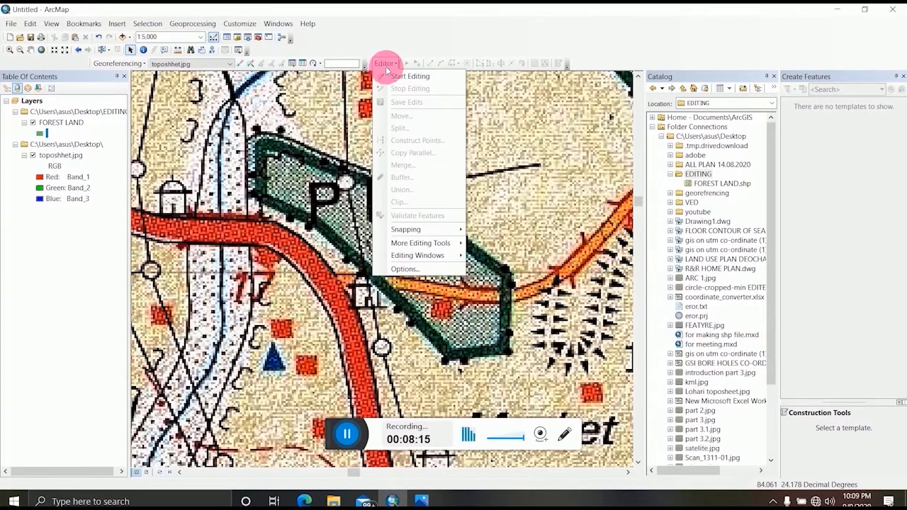
pyautogui.click(388, 76)
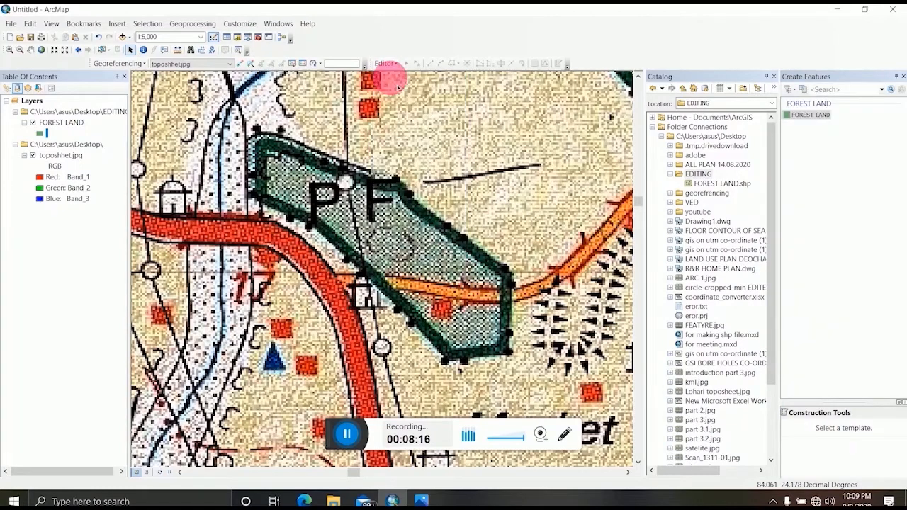
# Step: Digitize the small P F forest patch beside the red road as a FOREST LAND polygon, tracing its dark green boundary
pyautogui.click(810, 114)
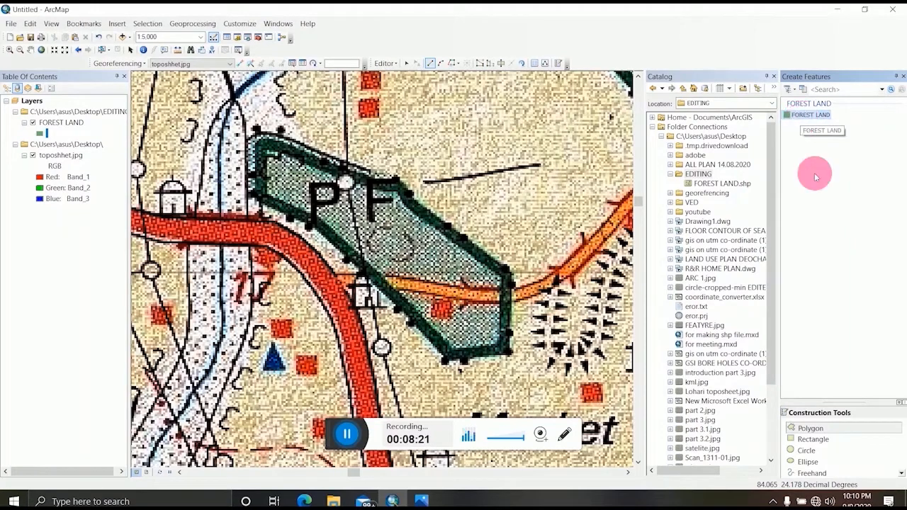
pyautogui.click(809, 428)
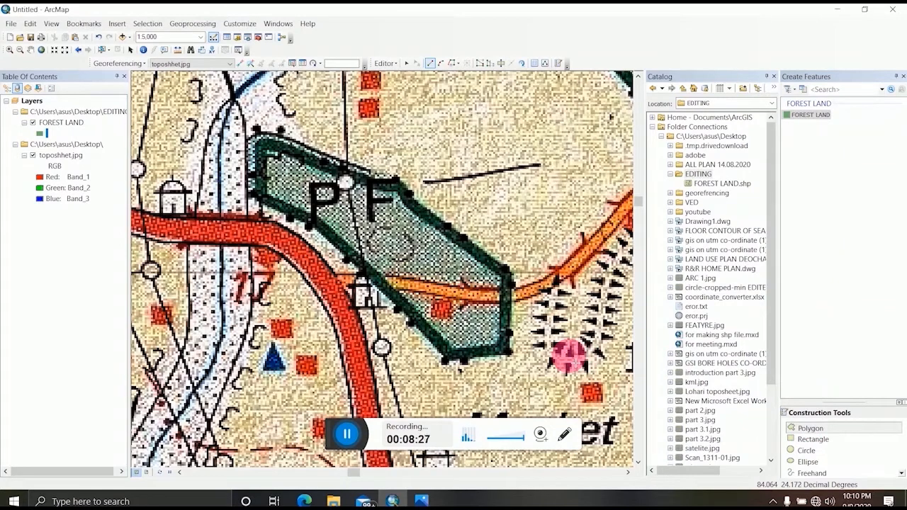
pyautogui.click(452, 358)
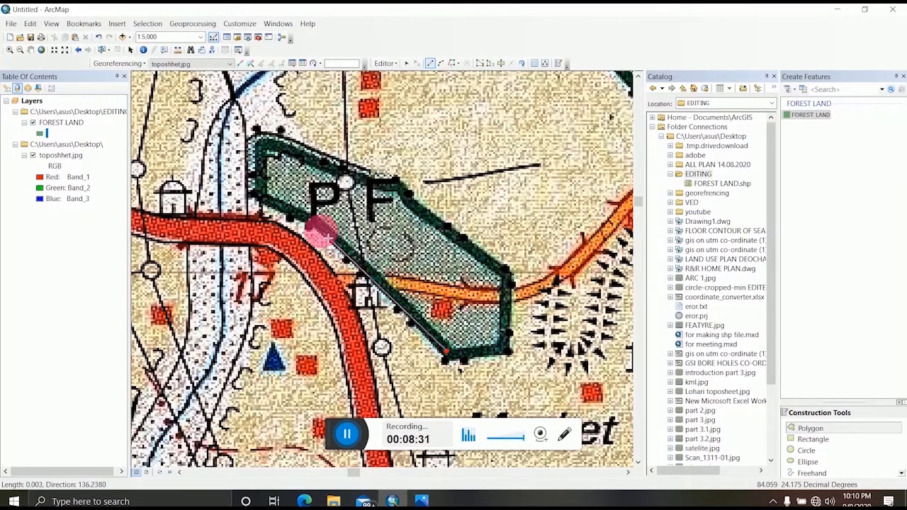
pyautogui.click(319, 225)
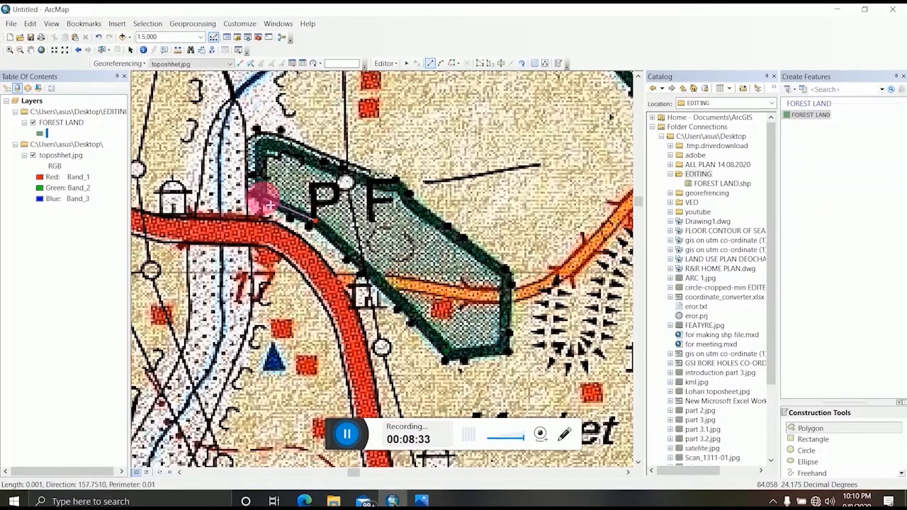
pyautogui.click(263, 147)
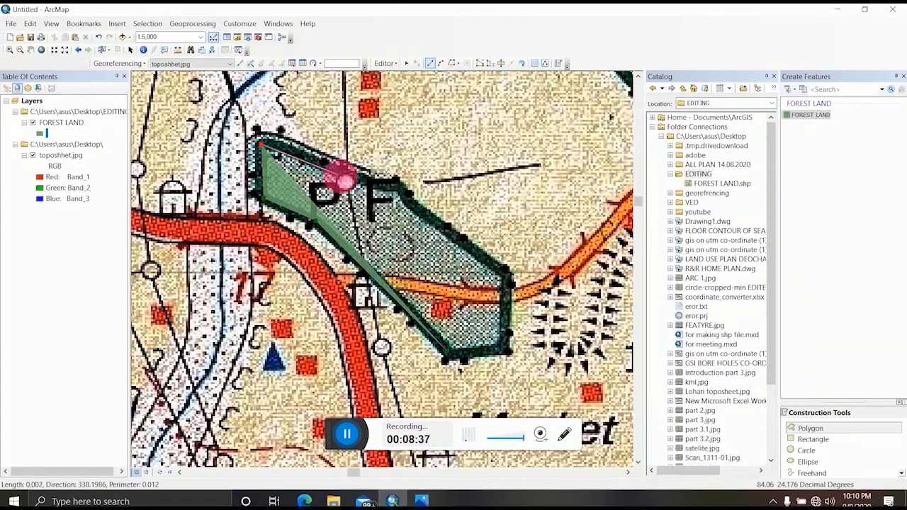
pyautogui.click(346, 176)
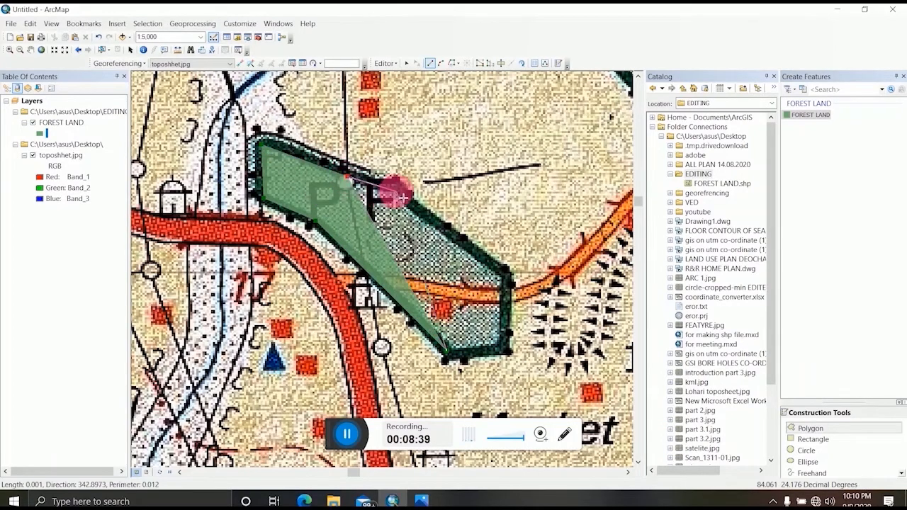
pyautogui.click(397, 187)
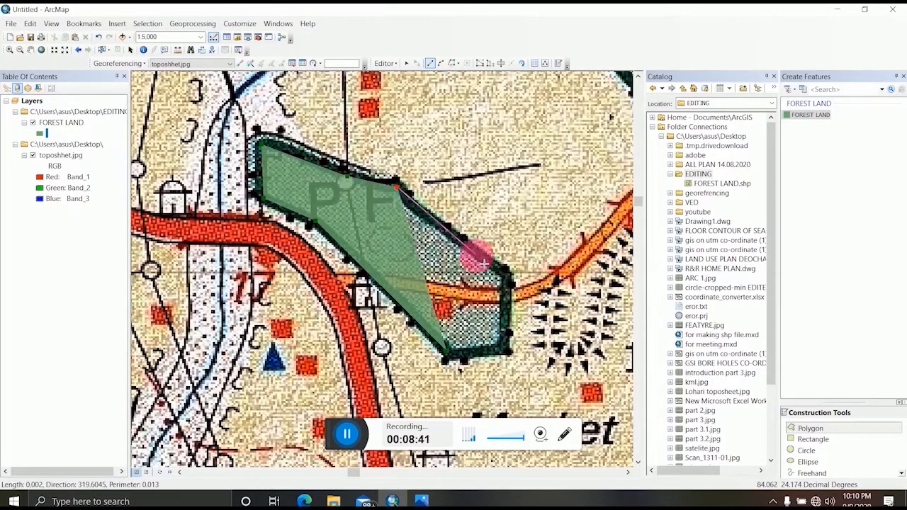
pyautogui.click(504, 276)
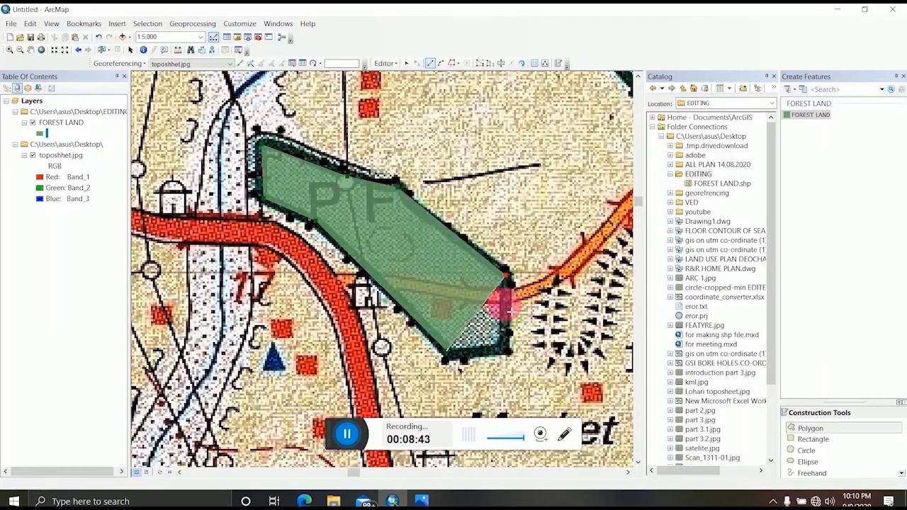
pyautogui.click(506, 350)
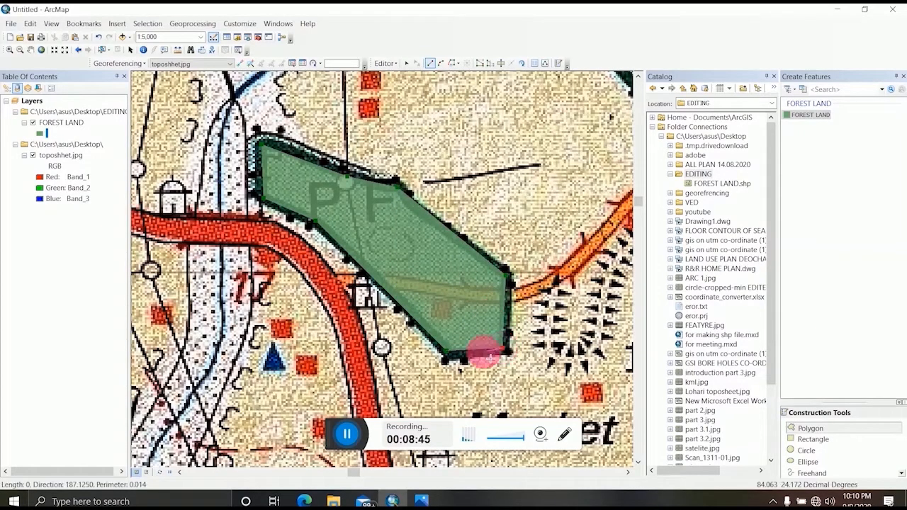
pyautogui.doubleClick(448, 357)
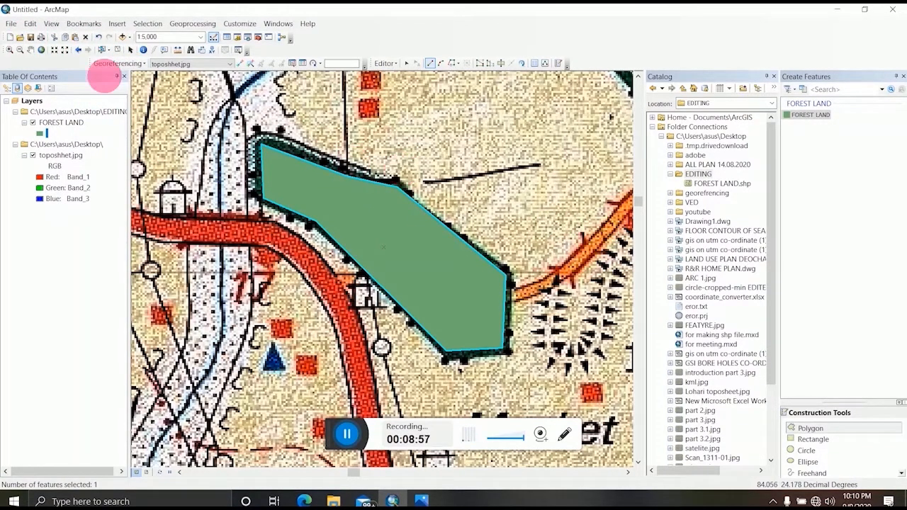
# Step: Begin a new FOREST LAND polygon for the MURMA P F forest, tracing its southwestern edge from the southern corner to the western corner
pyautogui.click(31, 49)
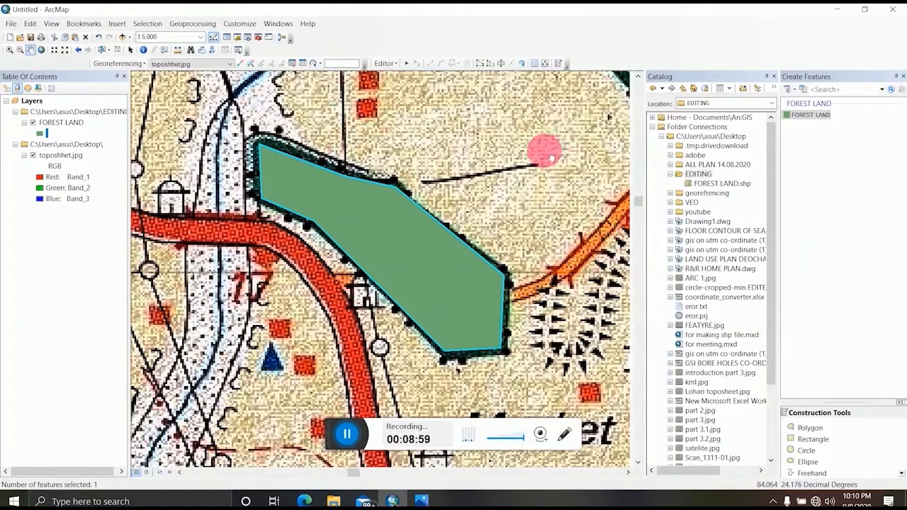
pyautogui.moveTo(543, 148); pyautogui.dragTo(234, 140)
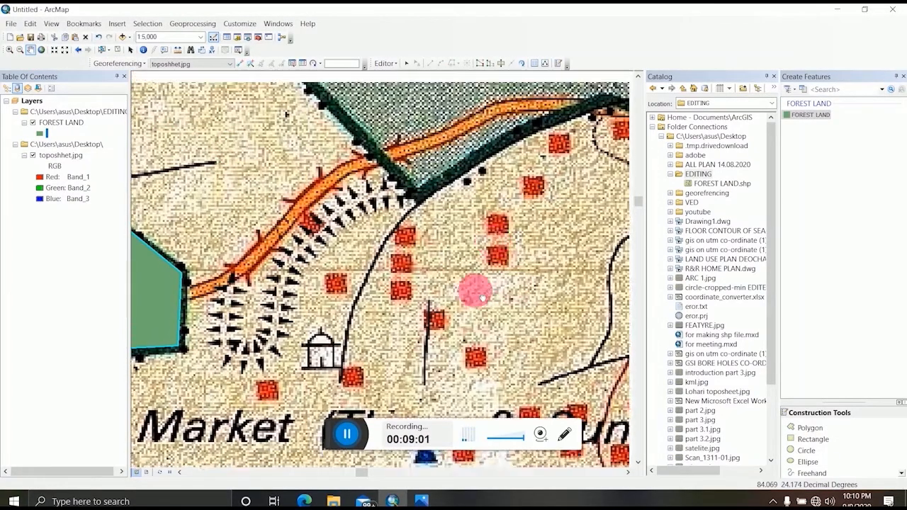
pyautogui.scroll(-2, 445, 374)
pyautogui.scroll(1, 401, 240)
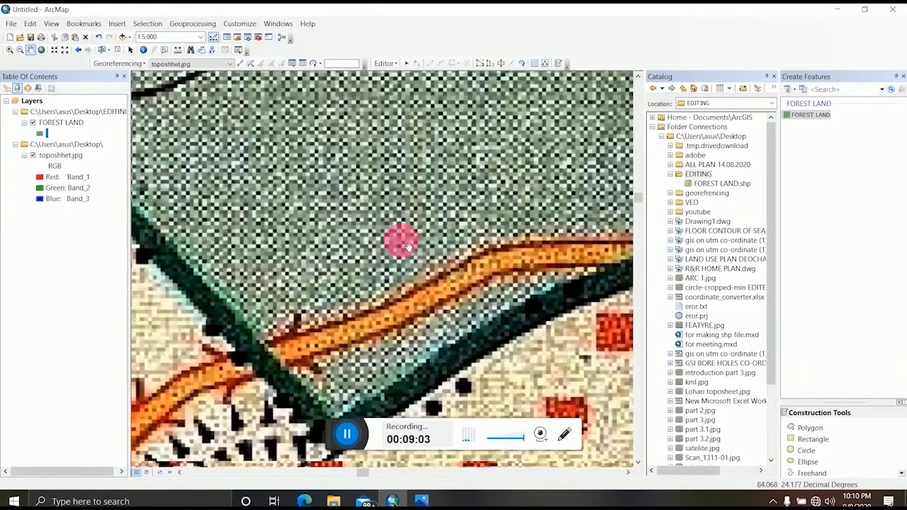
pyautogui.scroll(1, 407, 239)
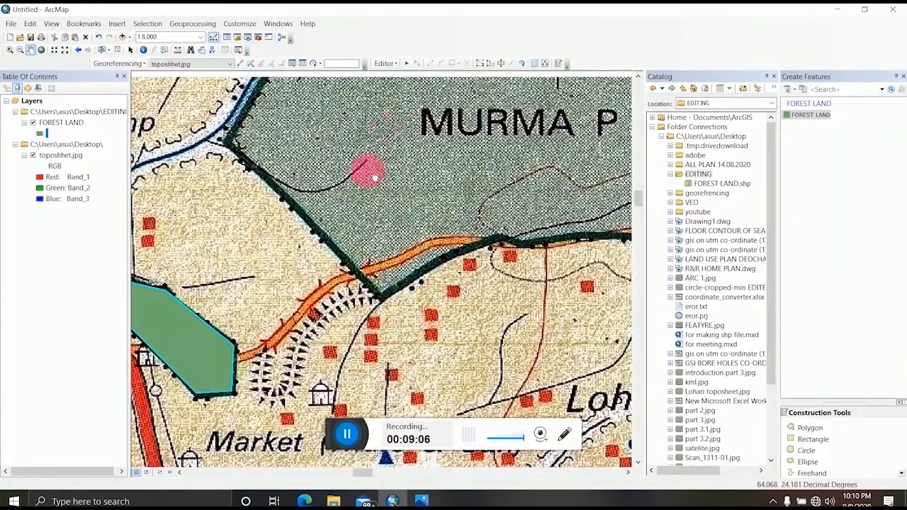
pyautogui.moveTo(373, 177); pyautogui.dragTo(314, 260)
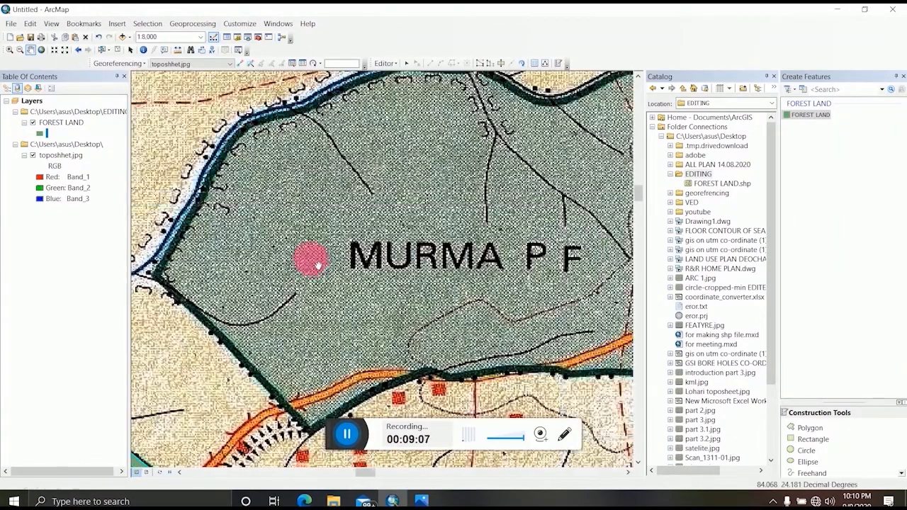
pyautogui.scroll(1, 318, 266)
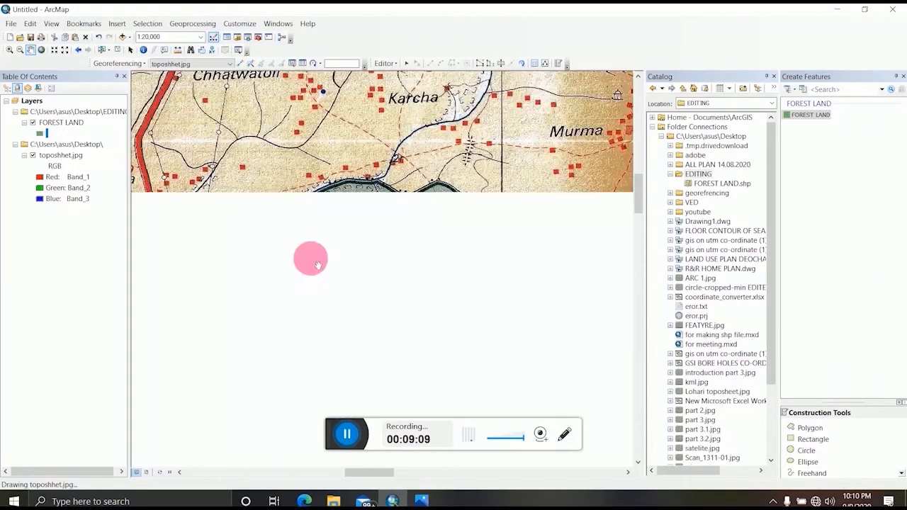
pyautogui.scroll(-1, 389, 246)
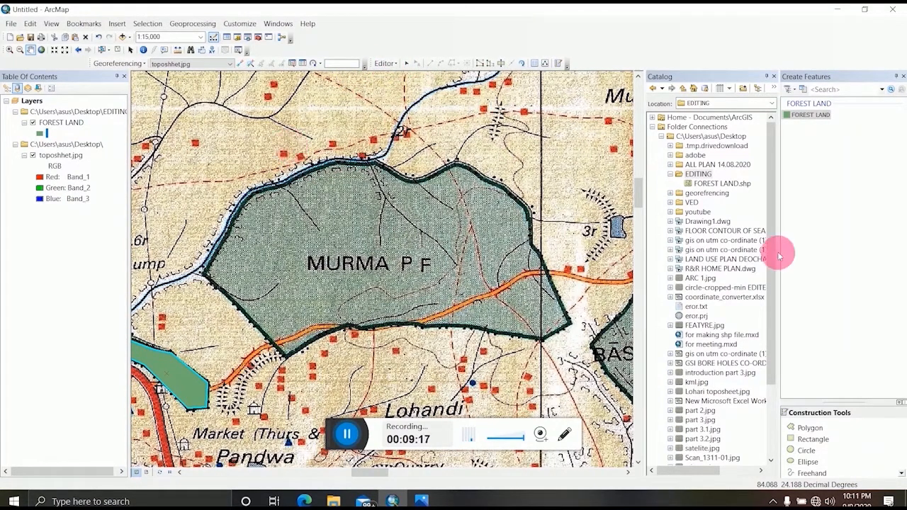
pyautogui.click(808, 113)
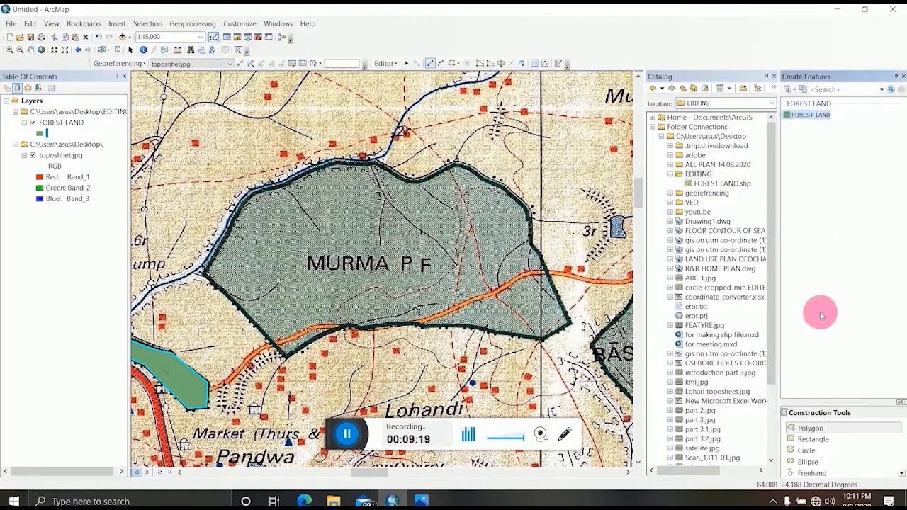
pyautogui.click(809, 428)
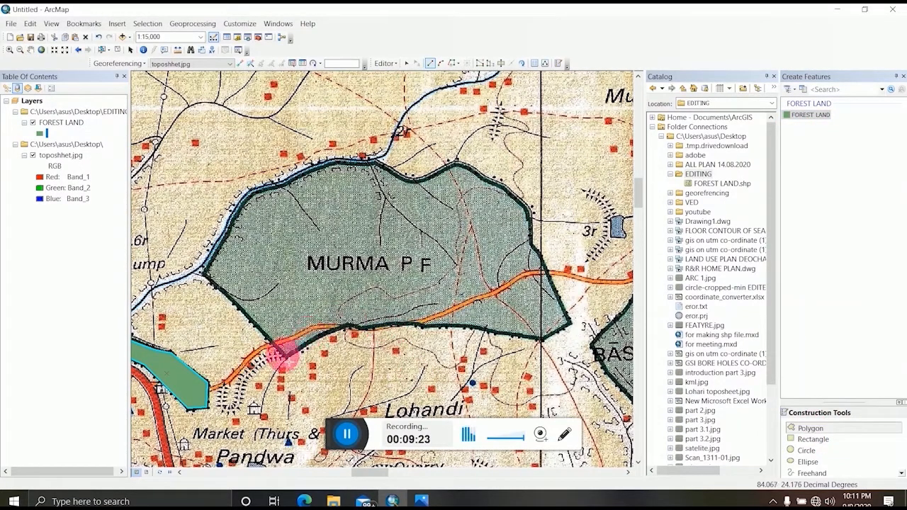
pyautogui.scroll(-1, 290, 361)
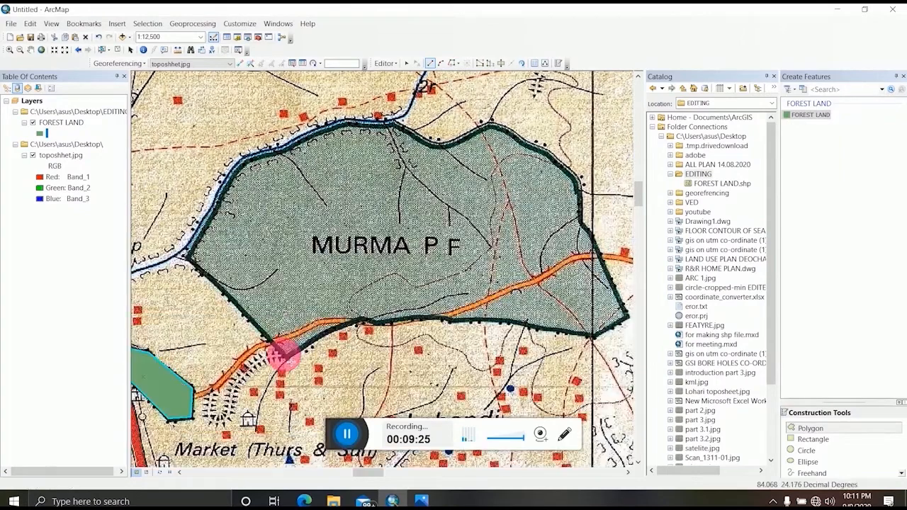
pyautogui.click(283, 356)
pyautogui.click(188, 256)
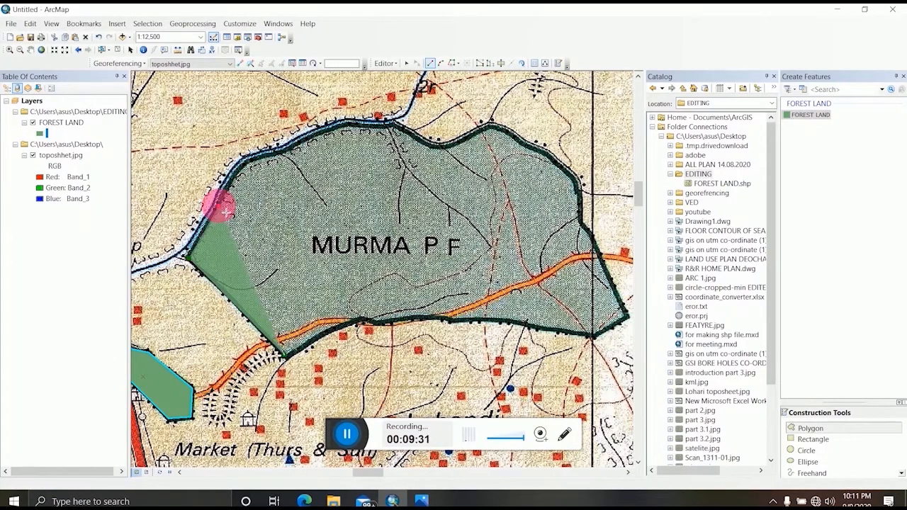
# Step: Continue the MURMA P F polygon along the forest's northwestern boundary beside the river, up to where the river turns away northward
pyautogui.click(219, 206)
pyautogui.click(245, 161)
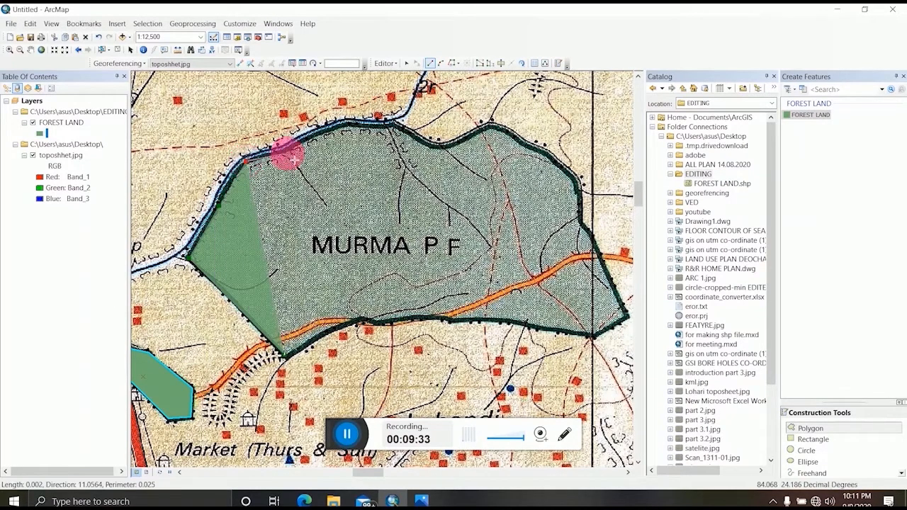
pyautogui.click(284, 149)
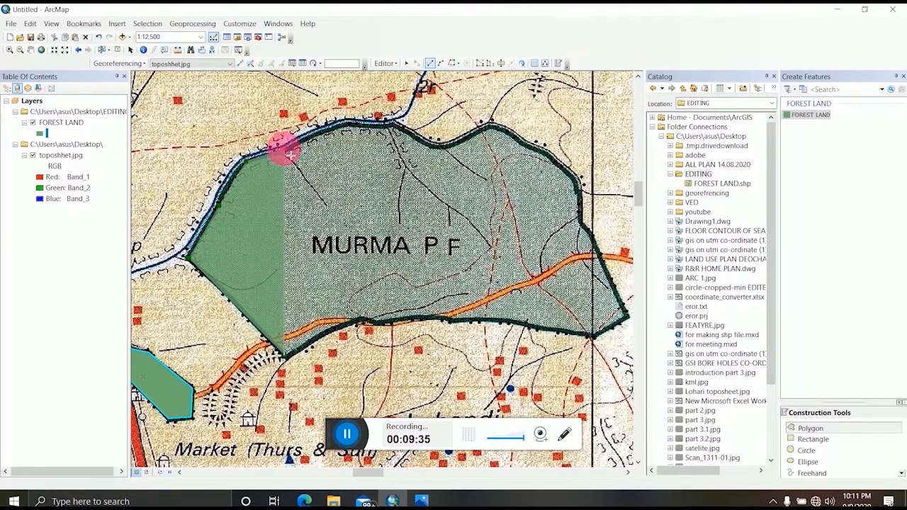
pyautogui.click(331, 126)
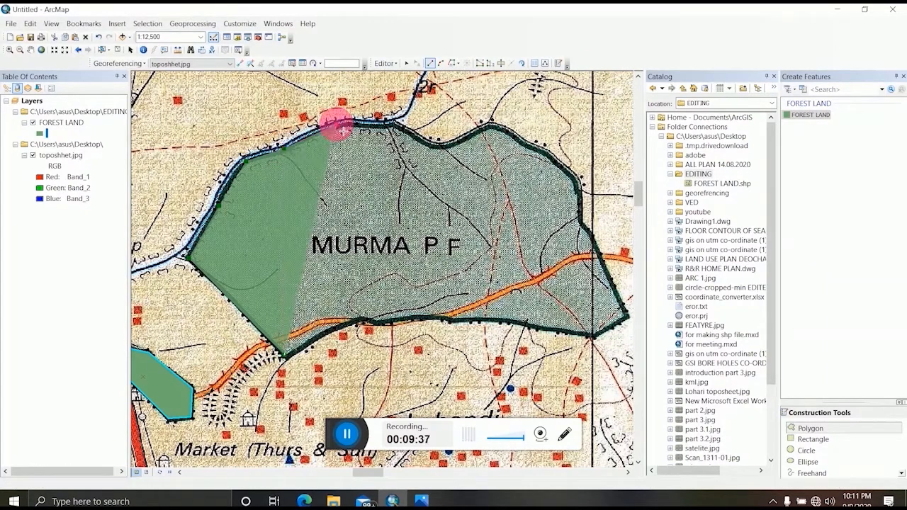
pyautogui.click(350, 126)
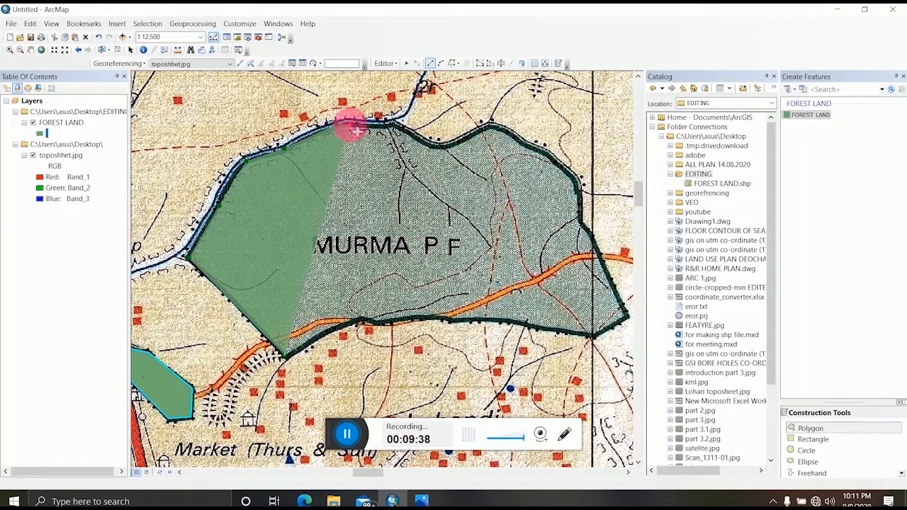
pyautogui.click(392, 124)
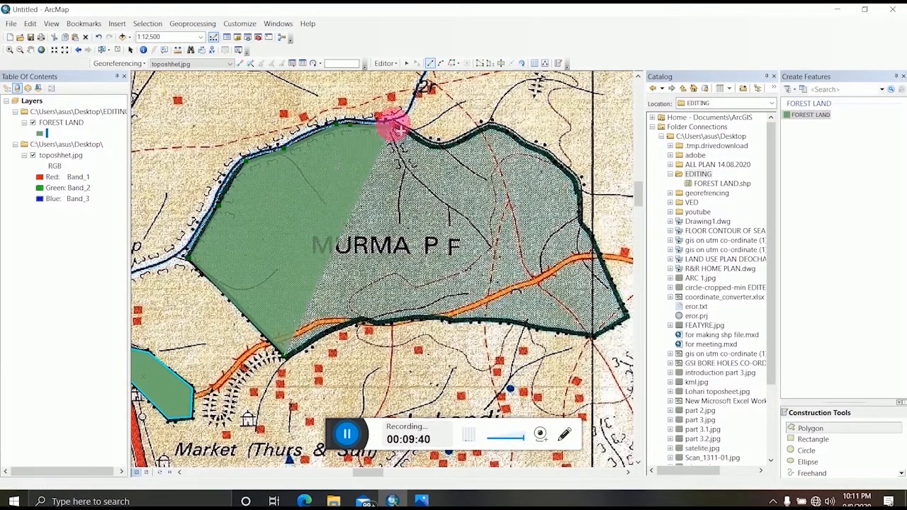
# Step: Trace the northern and northeastern boundary of the MURMA P F forest, following the dip and the curve past the northern peak
pyautogui.click(435, 143)
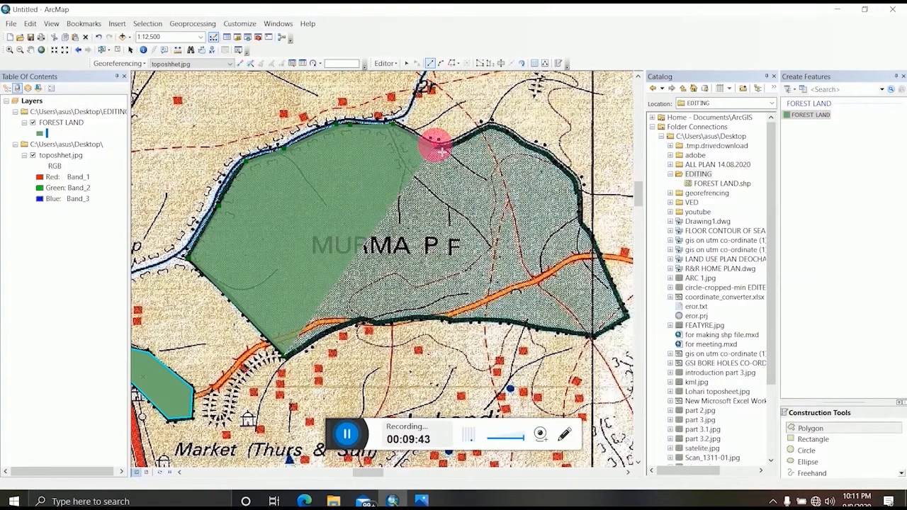
pyautogui.click(454, 142)
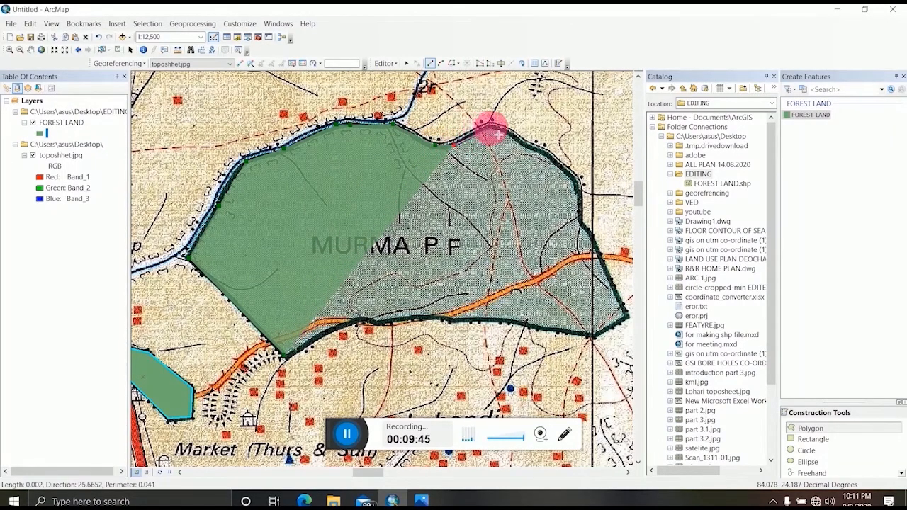
pyautogui.click(490, 127)
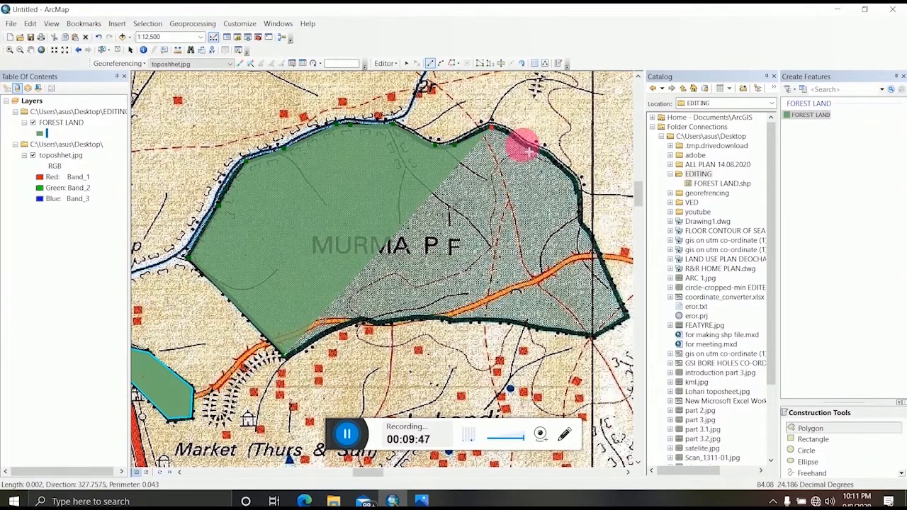
pyautogui.click(521, 142)
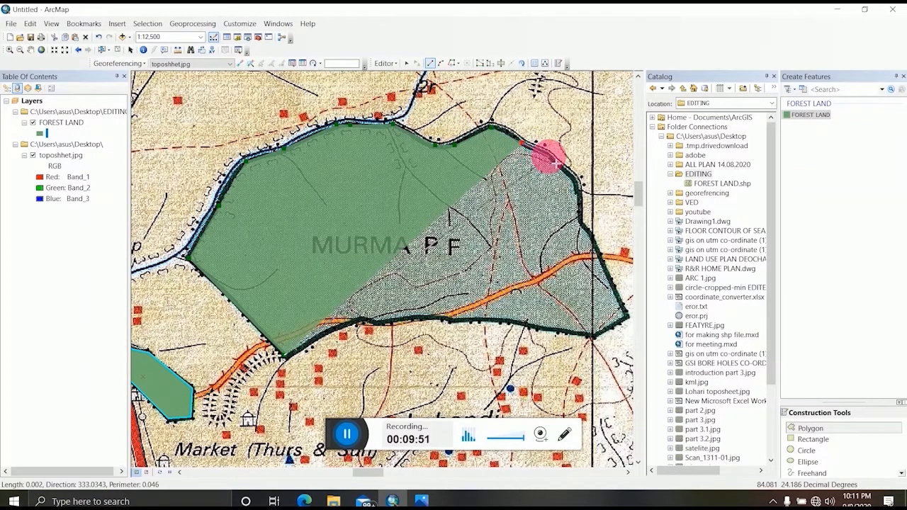
pyautogui.click(557, 163)
pyautogui.click(579, 185)
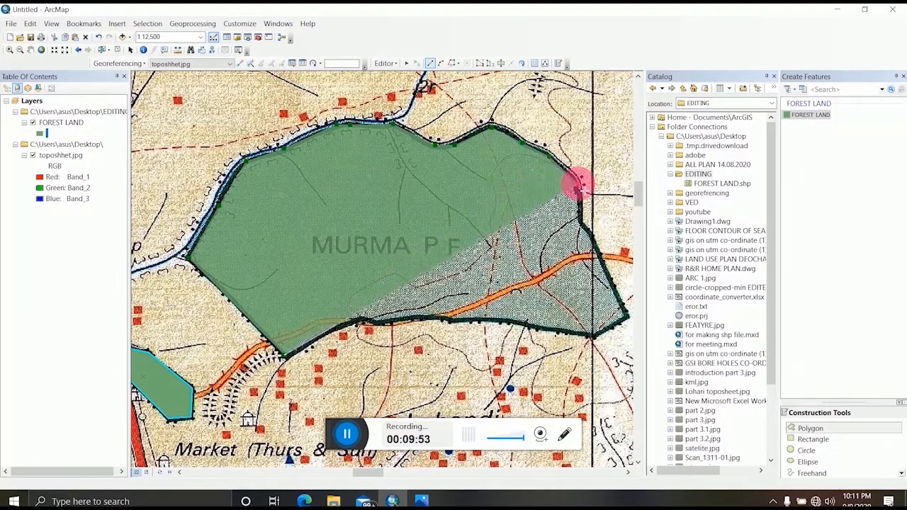
# Step: Continue the MURMA P F polygon down the forest's eastern boundary, across the orange road, to its southeastern corner
pyautogui.click(585, 226)
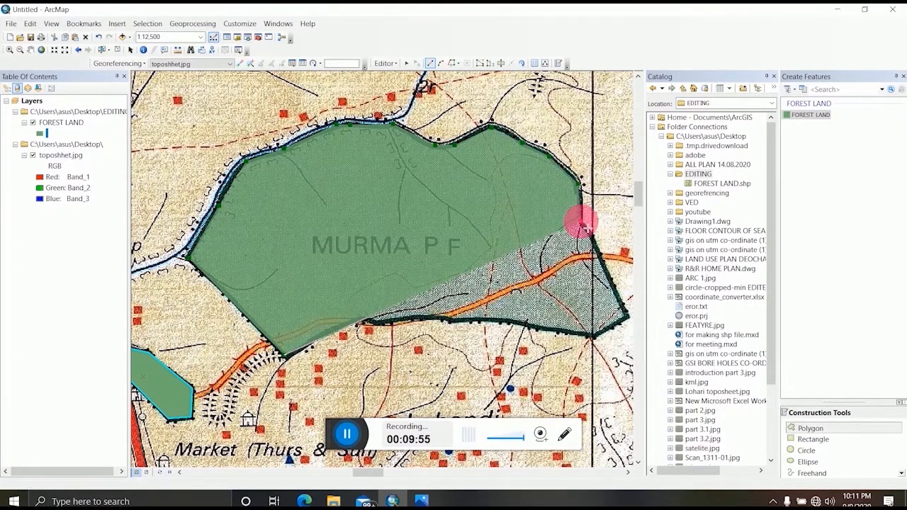
pyautogui.click(594, 238)
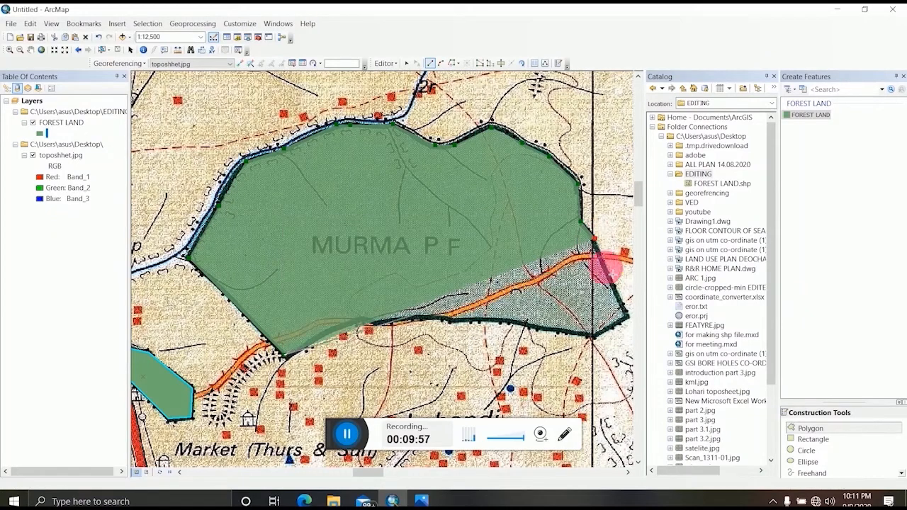
pyautogui.click(626, 316)
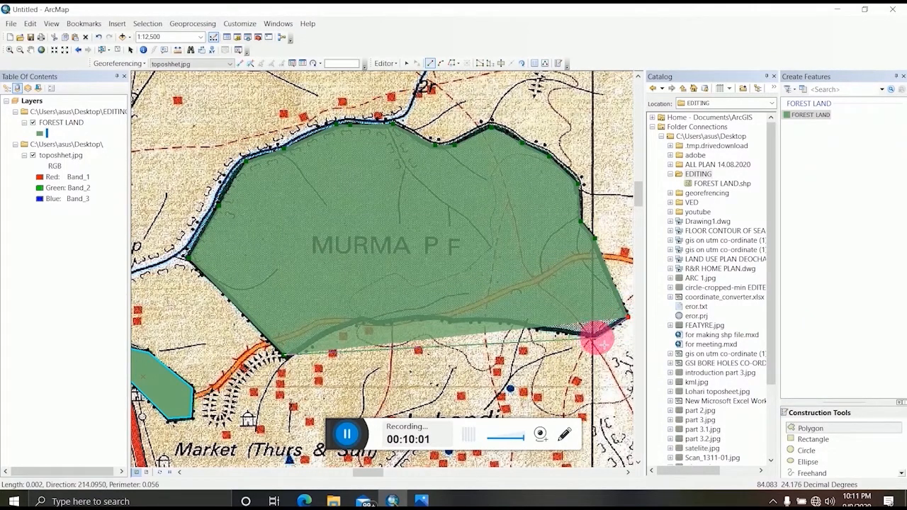
pyautogui.click(597, 337)
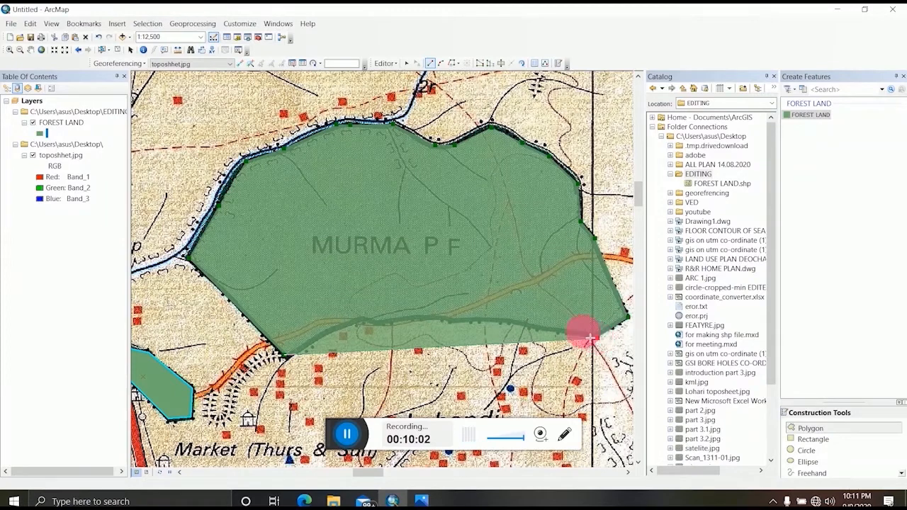
# Step: Trace the southern boundary of the MURMA P F forest westward and finish the polygon at its southern starting corner
pyautogui.click(537, 329)
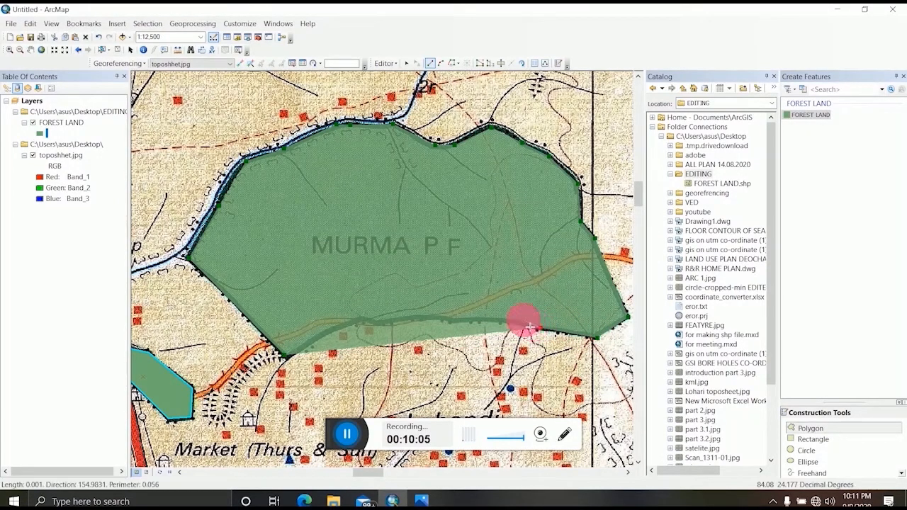
pyautogui.click(516, 322)
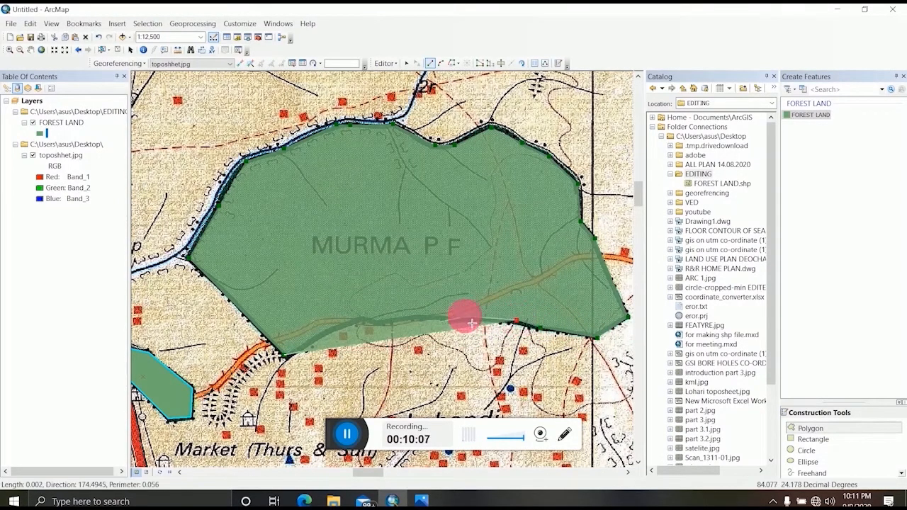
pyautogui.click(451, 320)
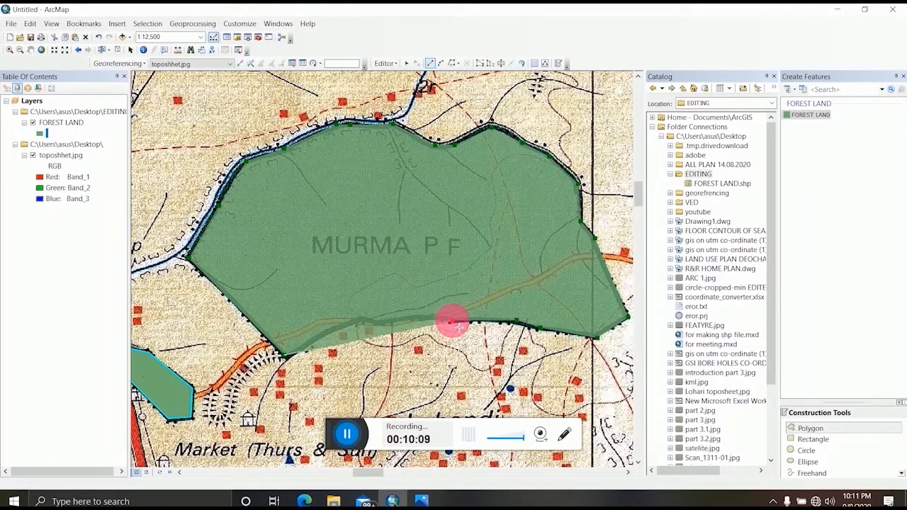
pyautogui.click(424, 318)
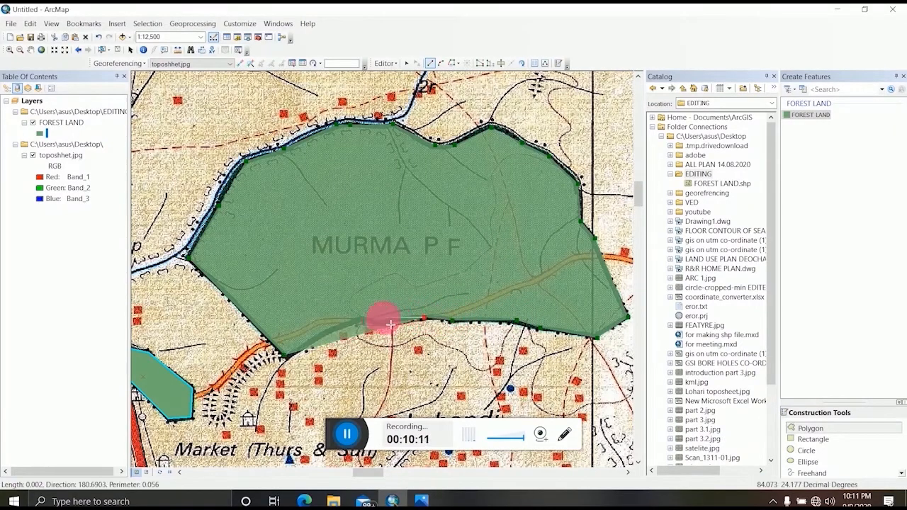
pyautogui.click(361, 318)
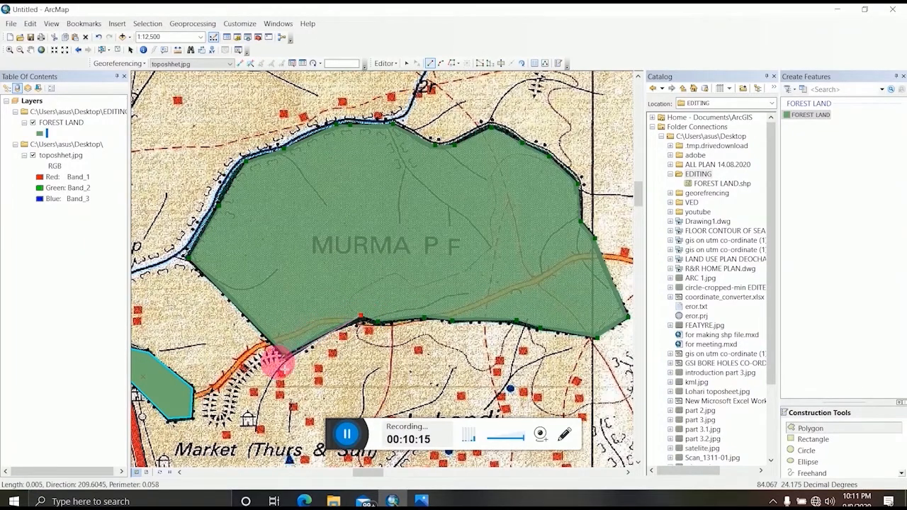
pyautogui.doubleClick(283, 357)
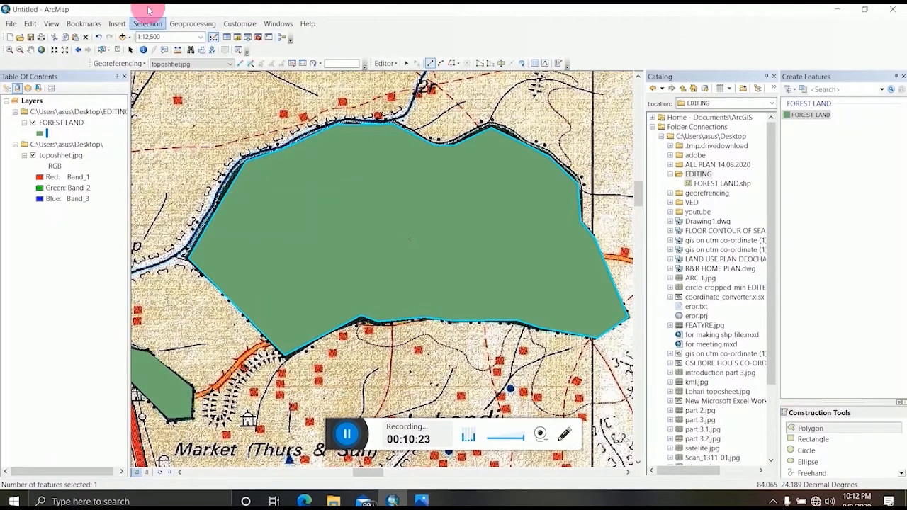
# Step: Begin a FOREST LAND polygon for the KOKARSA and BASU P F forest, tracing from its southern notch to the western corner
pyautogui.click(31, 50)
pyautogui.moveTo(357, 182)
pyautogui.mouseDown()
pyautogui.moveTo(263, 138)
pyautogui.moveTo(121, 111)
pyautogui.mouseUp()
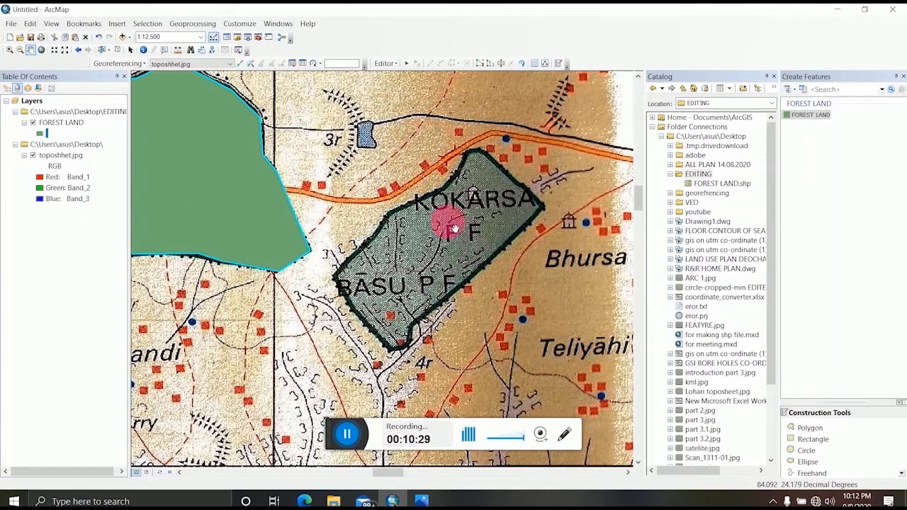
pyautogui.scroll(1, 454, 228)
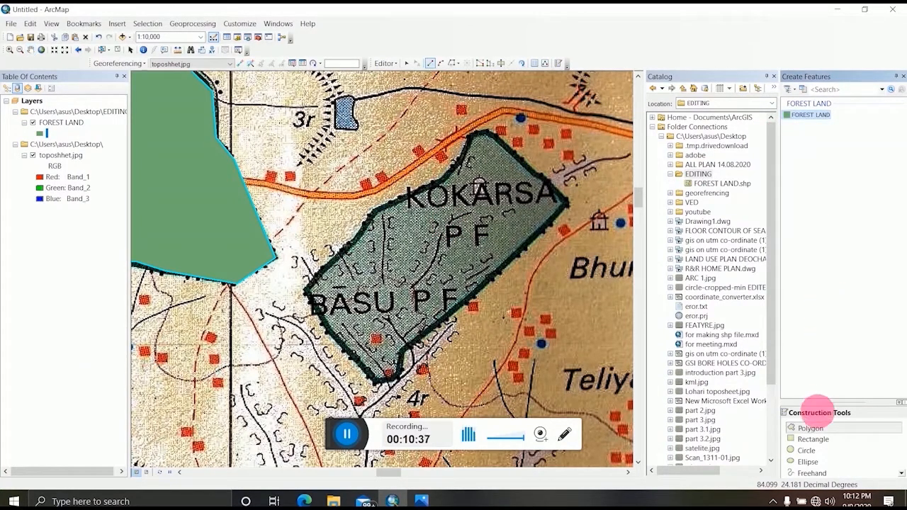
pyautogui.click(810, 428)
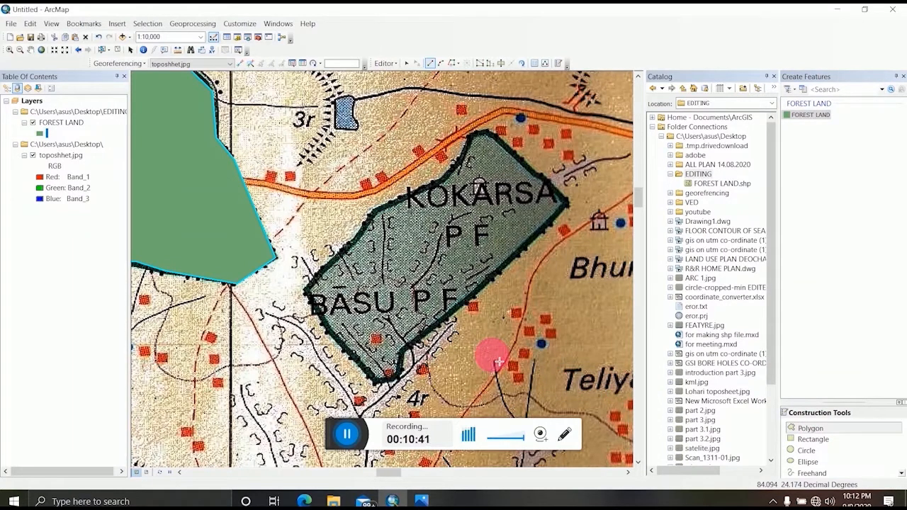
pyautogui.click(404, 354)
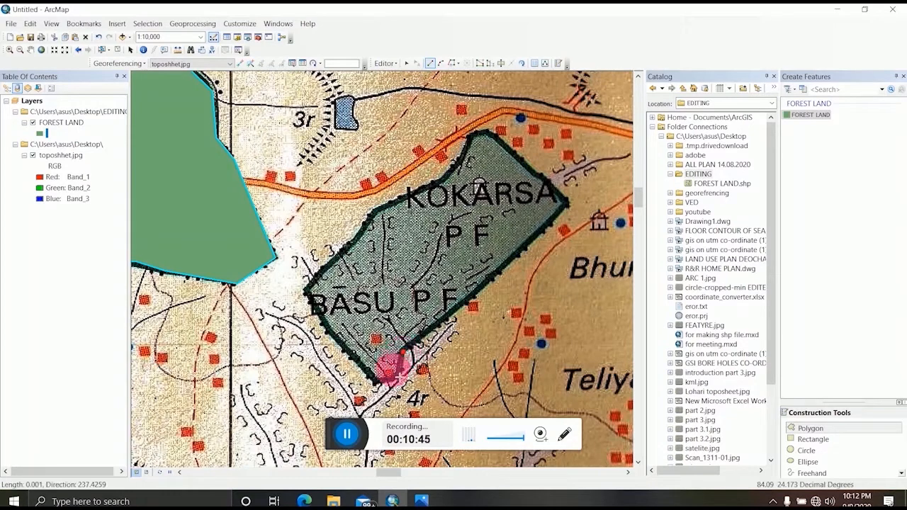
pyautogui.click(397, 372)
pyautogui.click(375, 381)
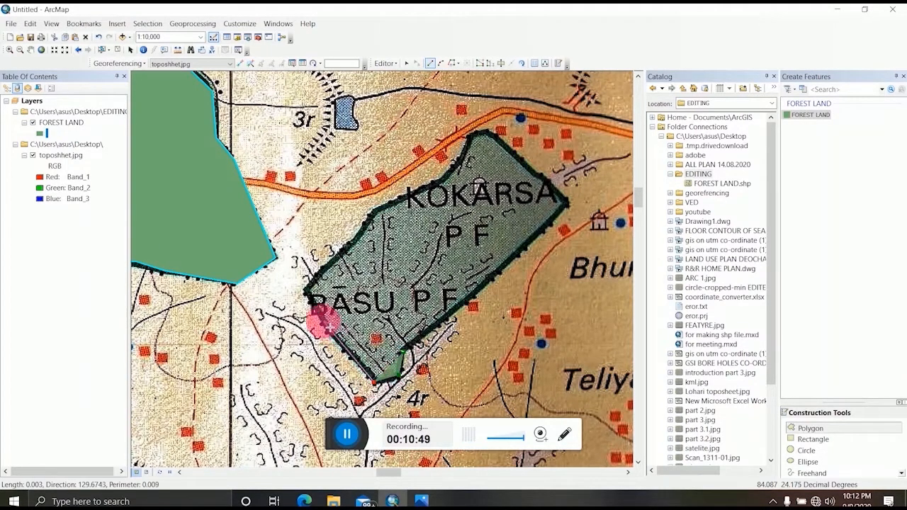
pyautogui.click(327, 328)
pyautogui.click(307, 291)
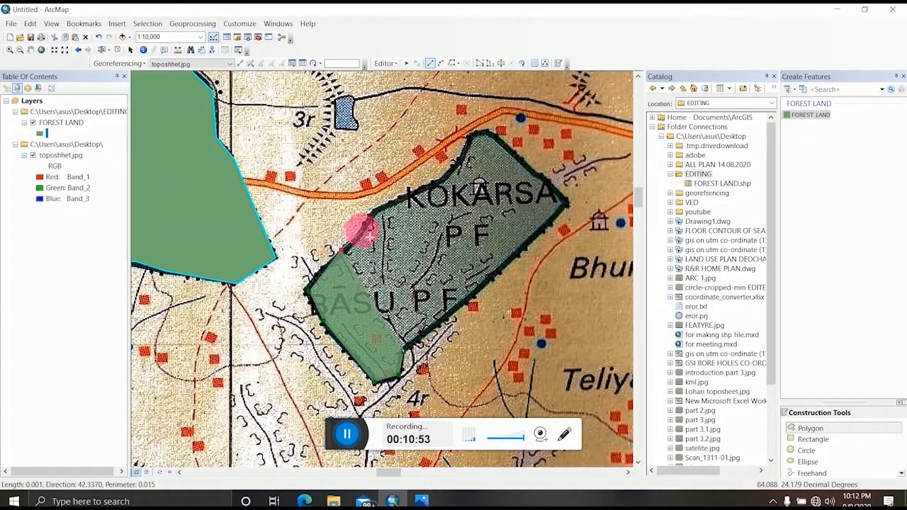
# Step: Trace the KOKARSA and BASU P F forest's northwestern edge, northern tip and eastern corner, and finish the polygon at the southern notch
pyautogui.click(371, 221)
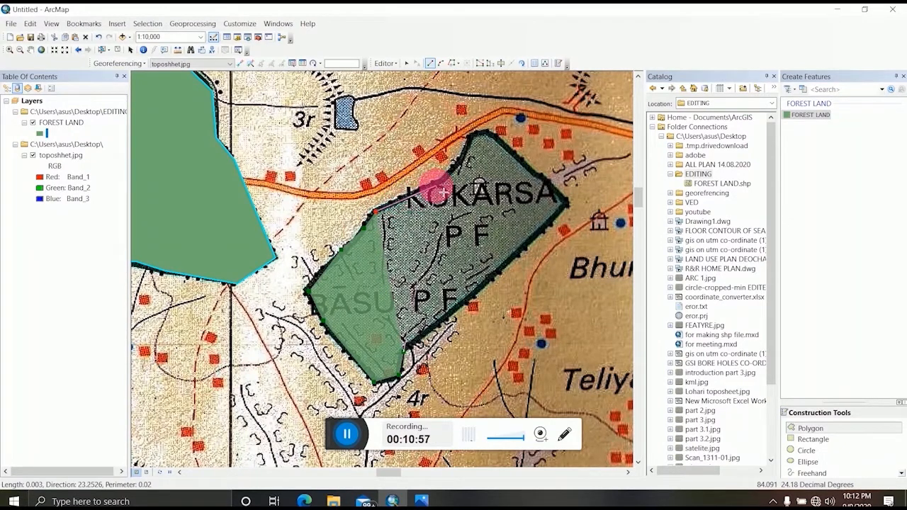
pyautogui.click(458, 160)
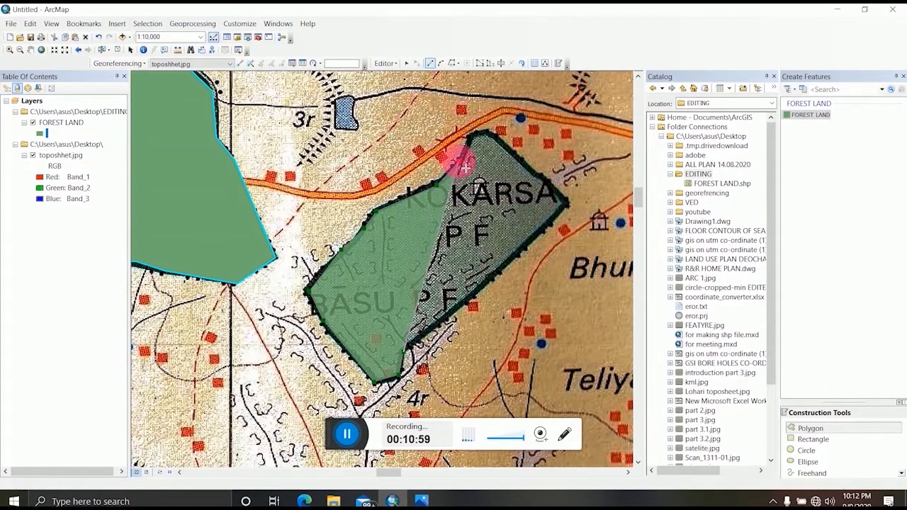
pyautogui.click(469, 137)
pyautogui.click(488, 133)
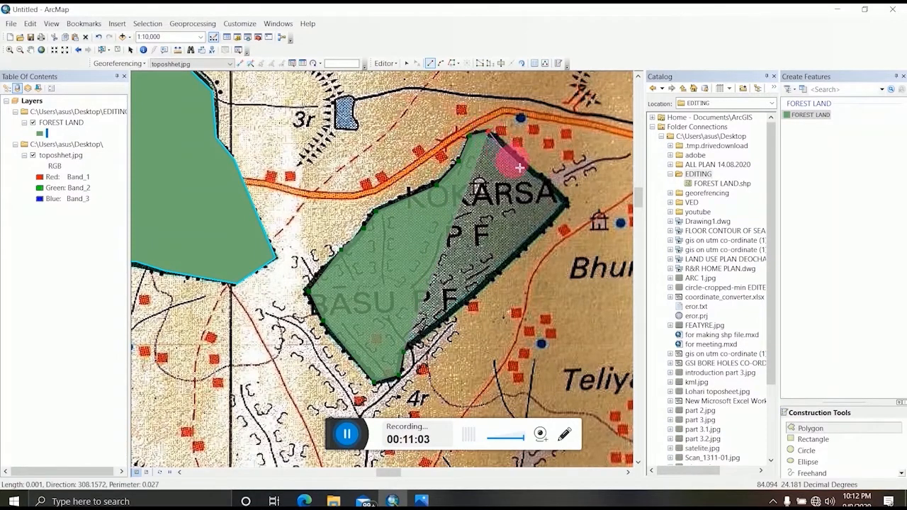
pyautogui.doubleClick(569, 199)
pyautogui.click(576, 209)
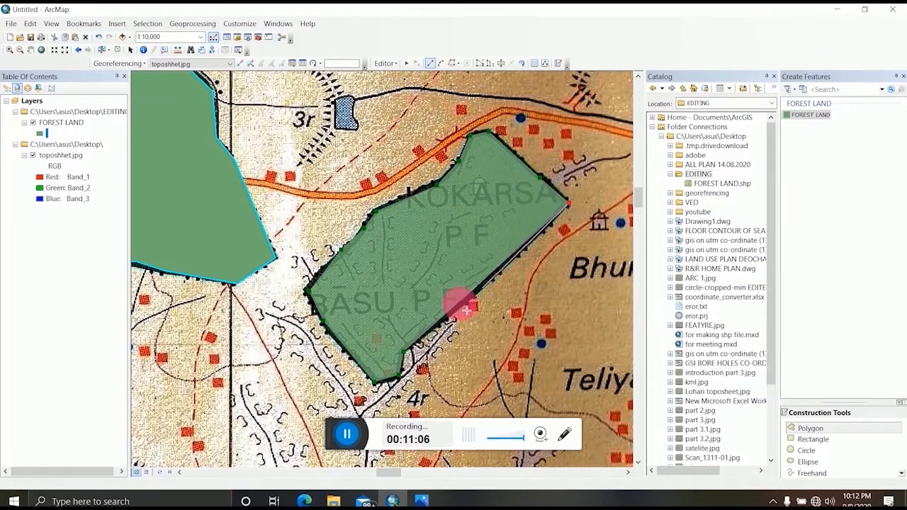
pyautogui.doubleClick(408, 358)
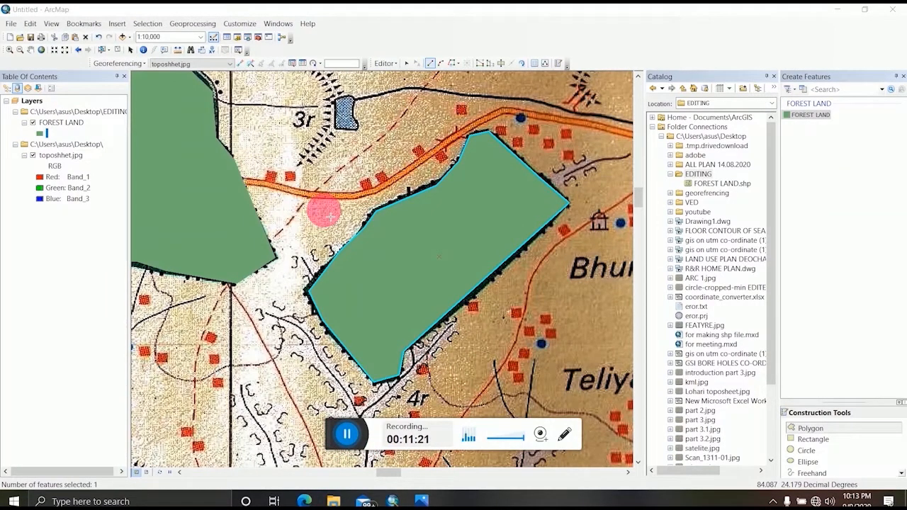
# Step: Stop the edit session and save the digitized FOREST LAND polygons
pyautogui.click(388, 63)
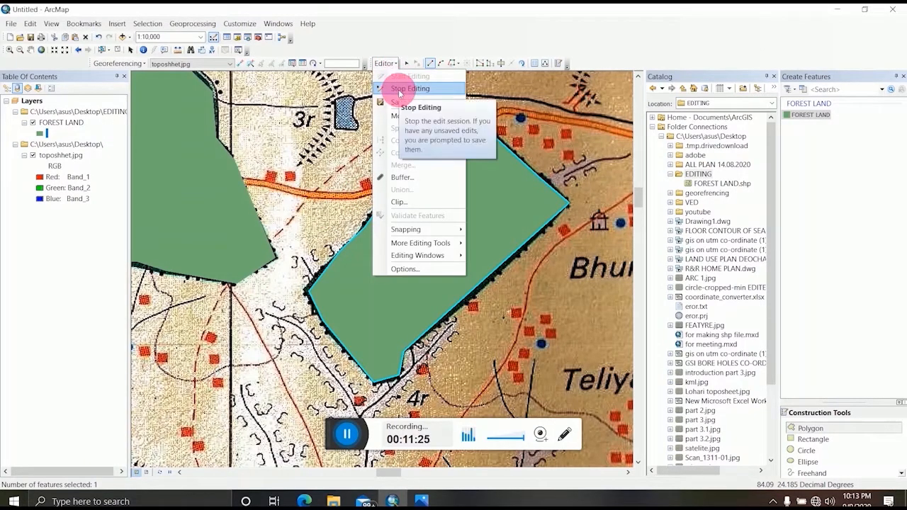
pyautogui.click(400, 89)
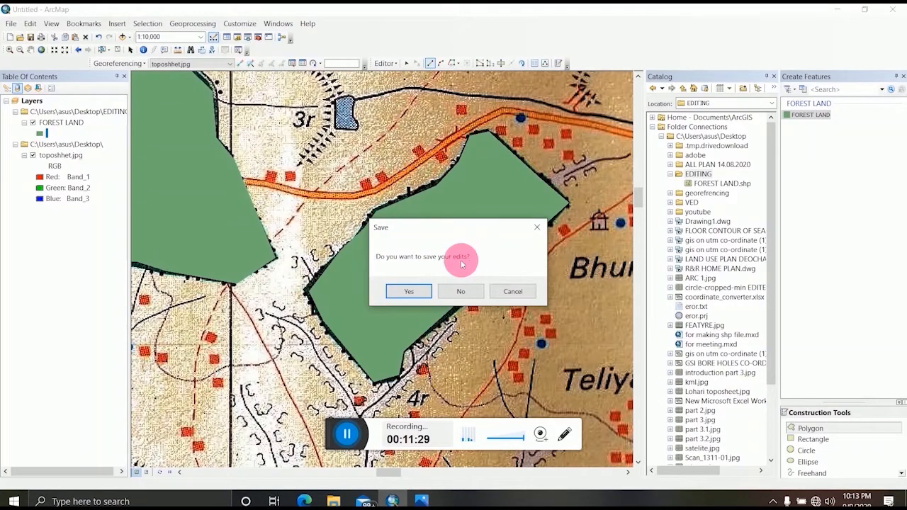
pyautogui.click(409, 292)
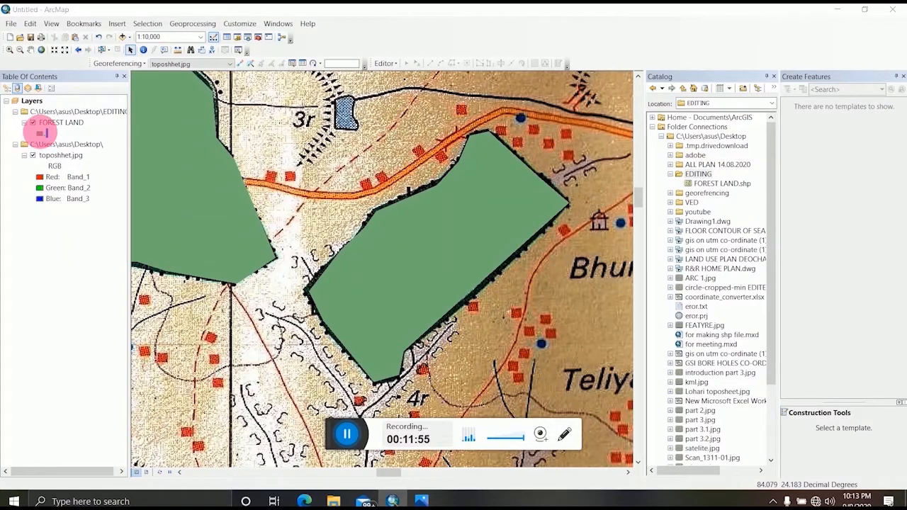
# Step: Restyle the FOREST LAND layer with no fill color and a thicker red outline
pyautogui.click(44, 134)
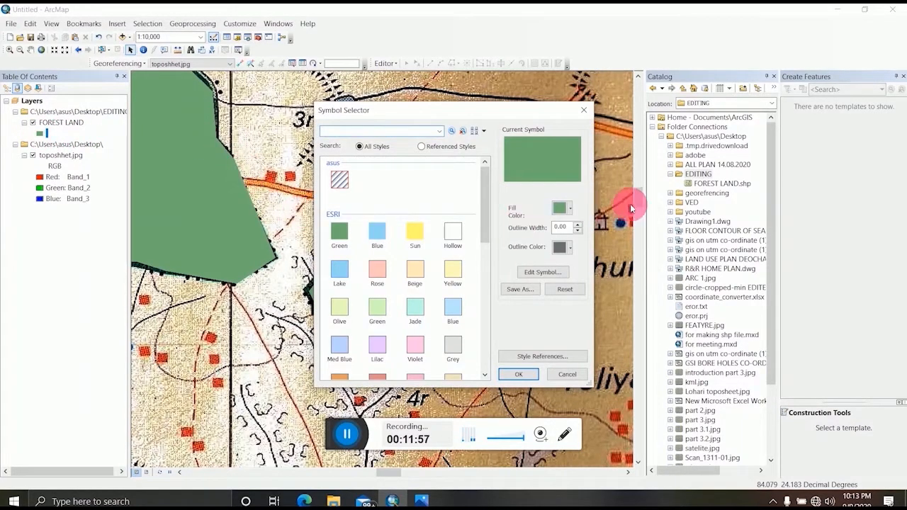
pyautogui.click(563, 210)
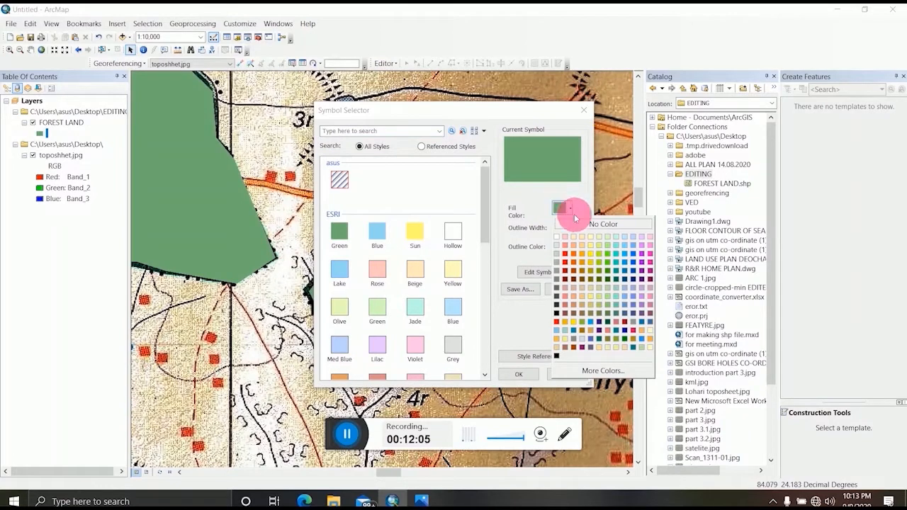
pyautogui.click(604, 225)
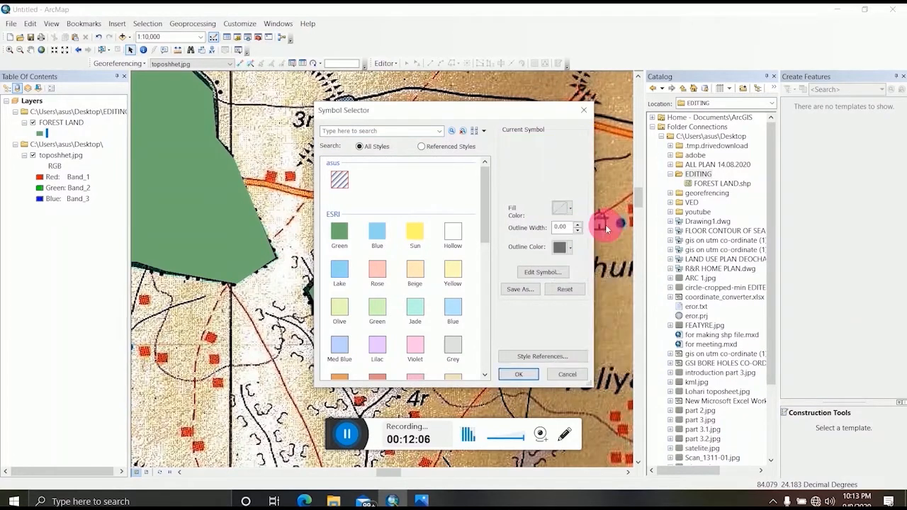
pyautogui.click(563, 247)
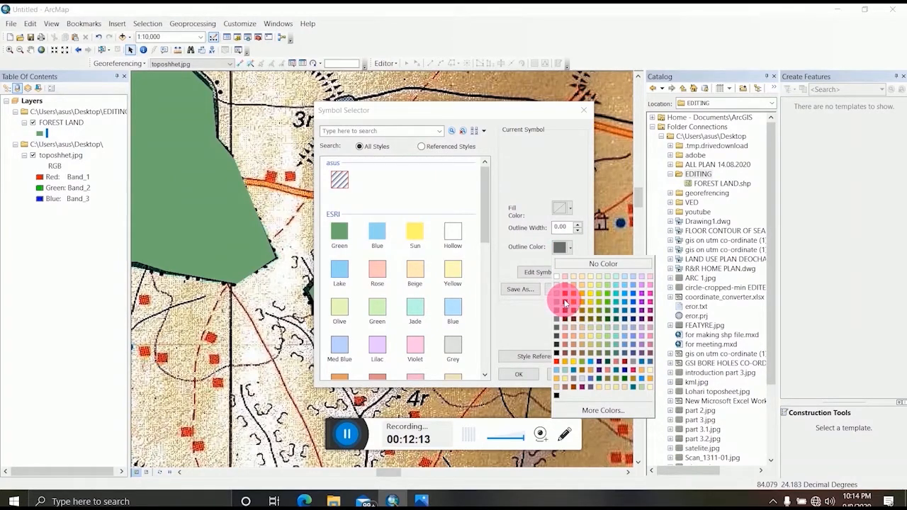
pyautogui.click(564, 303)
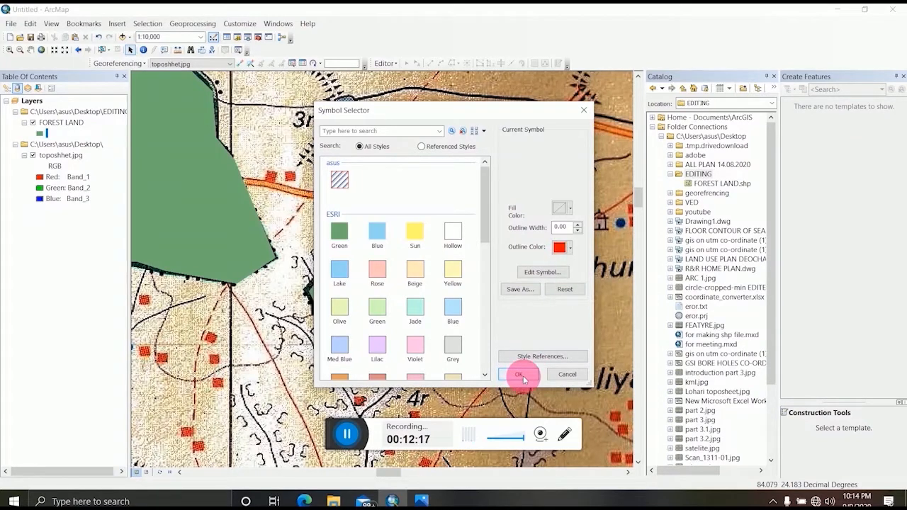
pyautogui.click(580, 223)
pyautogui.click(579, 223)
pyautogui.click(580, 223)
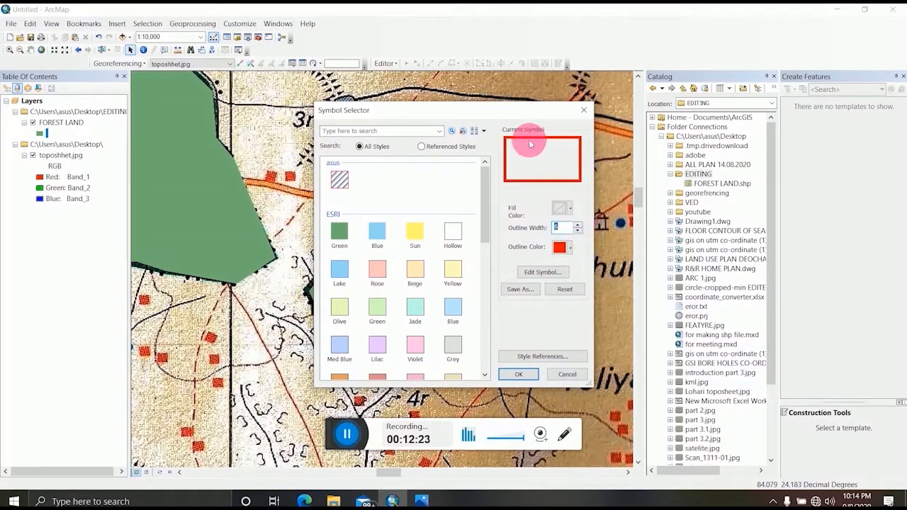
pyautogui.click(519, 374)
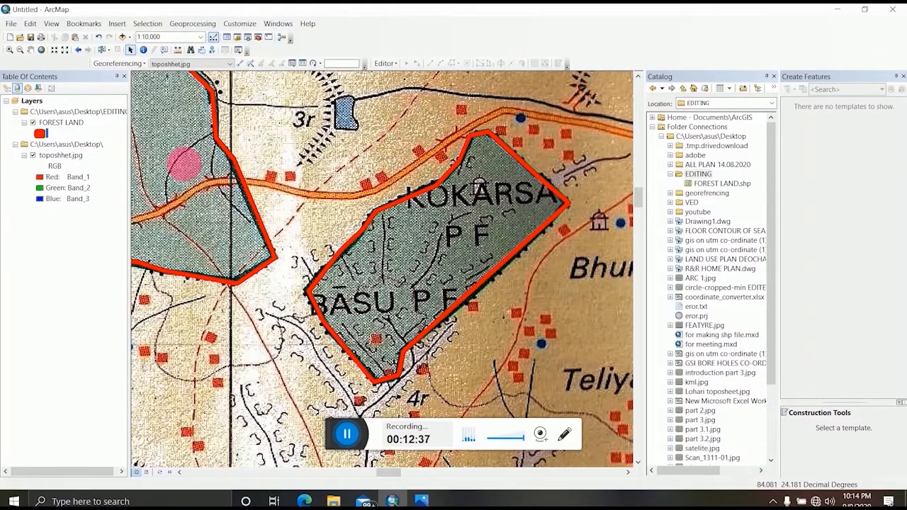
# Step: Close the Catalog and Create Features windows to give the map of outlined forest areas more room
pyautogui.scroll(1, 331, 203)
pyautogui.scroll(-1, 304, 203)
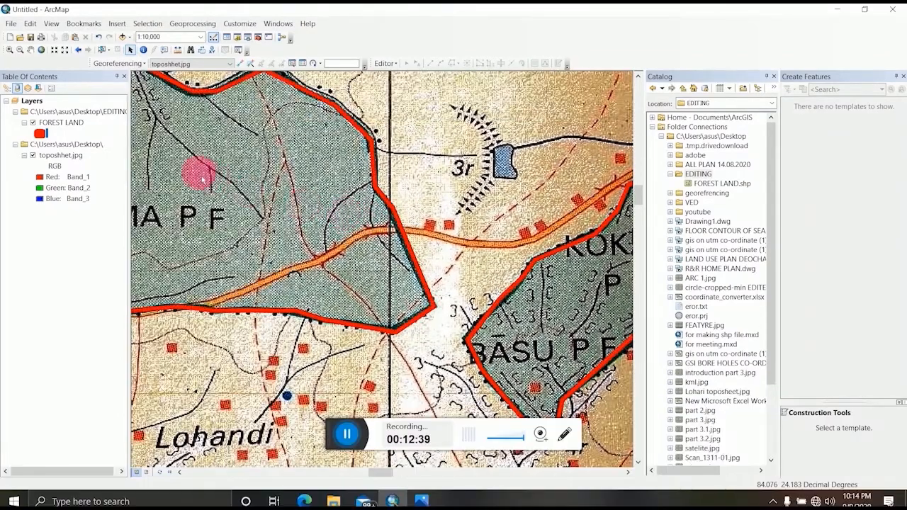
pyautogui.scroll(1, 330, 210)
pyautogui.scroll(-1, 378, 253)
pyautogui.scroll(-1, 315, 248)
pyautogui.scroll(3, 314, 246)
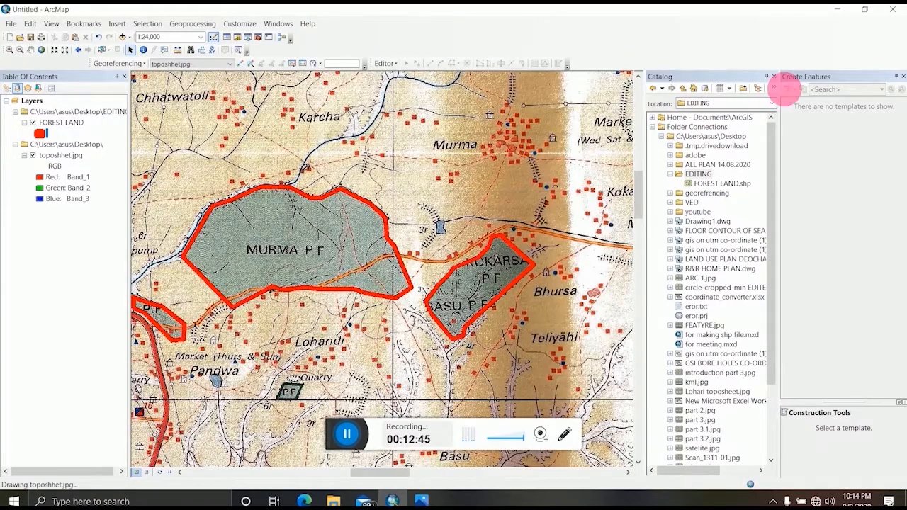
pyautogui.click(774, 76)
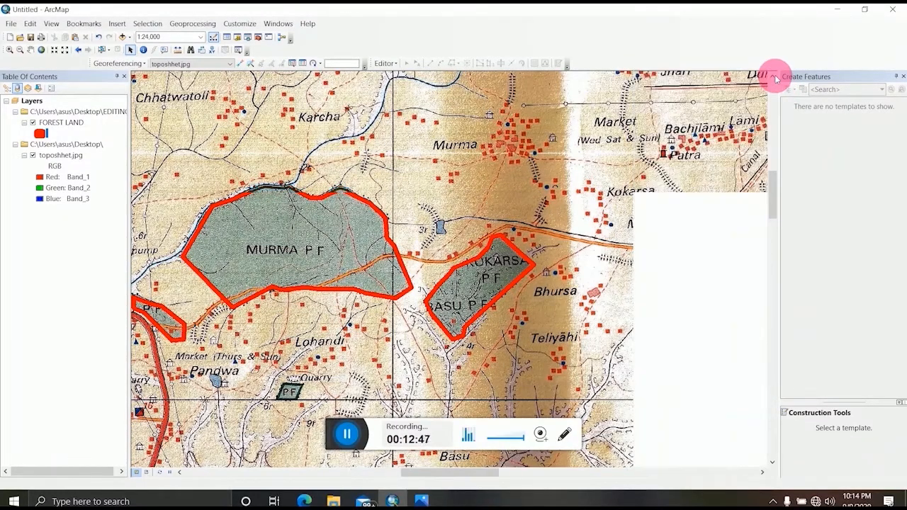
pyautogui.click(902, 76)
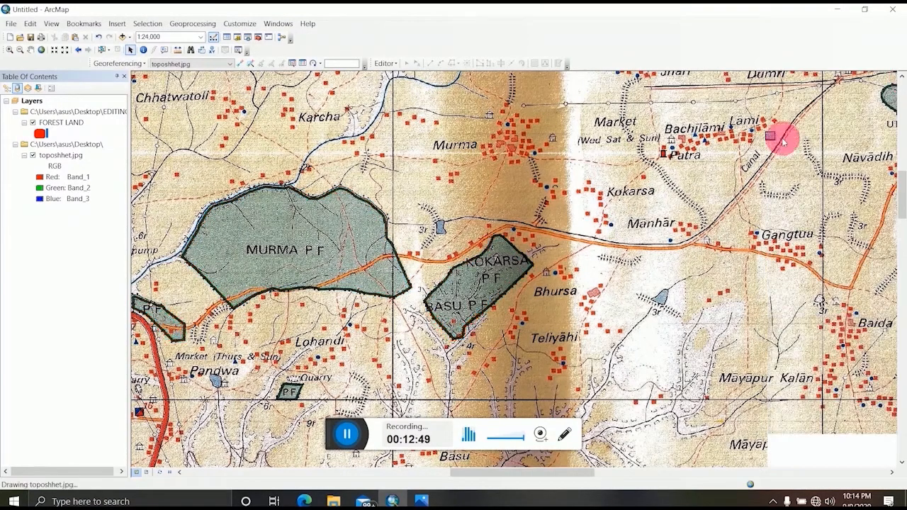
# Step: Open the attribute table of the FOREST LAND layer
pyautogui.moveTo(364, 140)
pyautogui.mouseDown()
pyautogui.moveTo(551, 142)
pyautogui.moveTo(559, 152)
pyautogui.mouseUp()
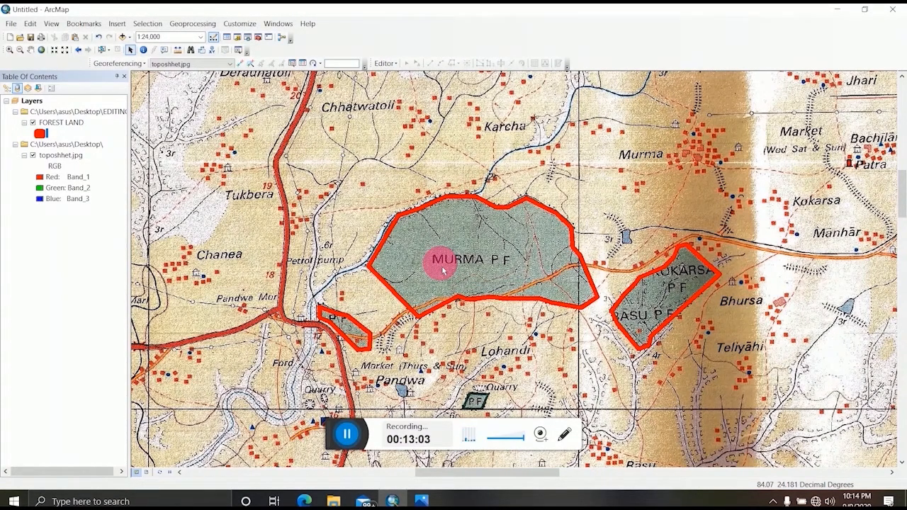
pyautogui.click(60, 124)
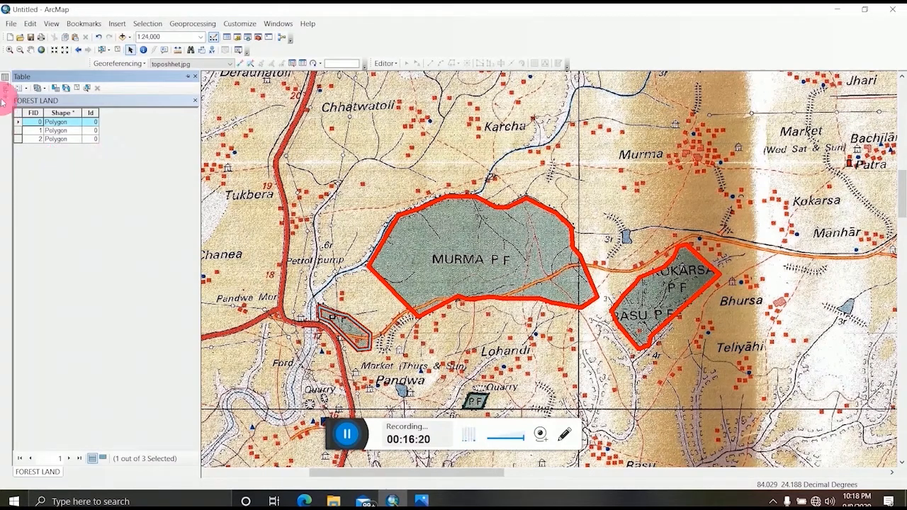
pyautogui.click(25, 89)
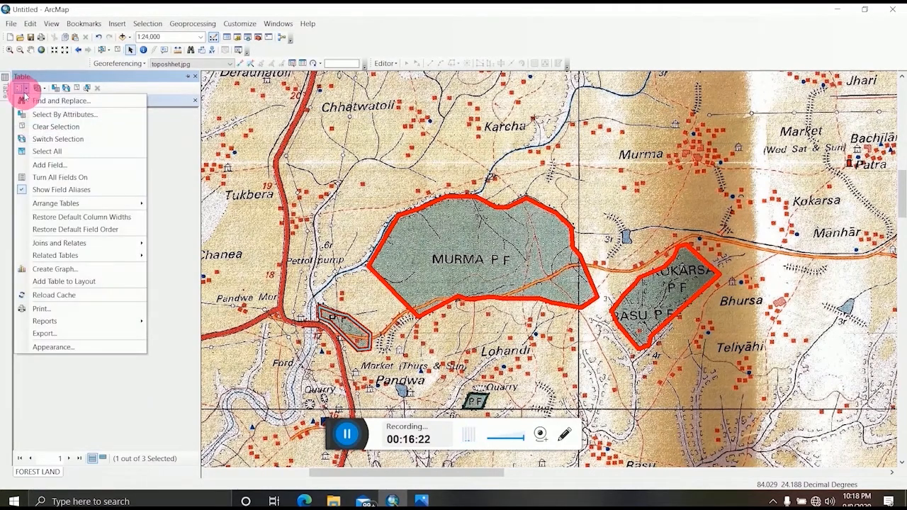
pyautogui.click(41, 164)
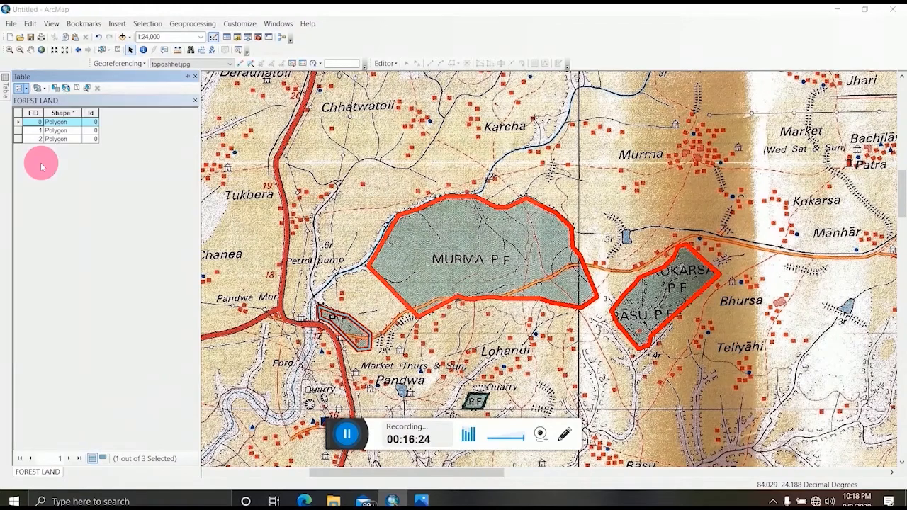
pyautogui.moveTo(457, 163); pyautogui.dragTo(771, 217)
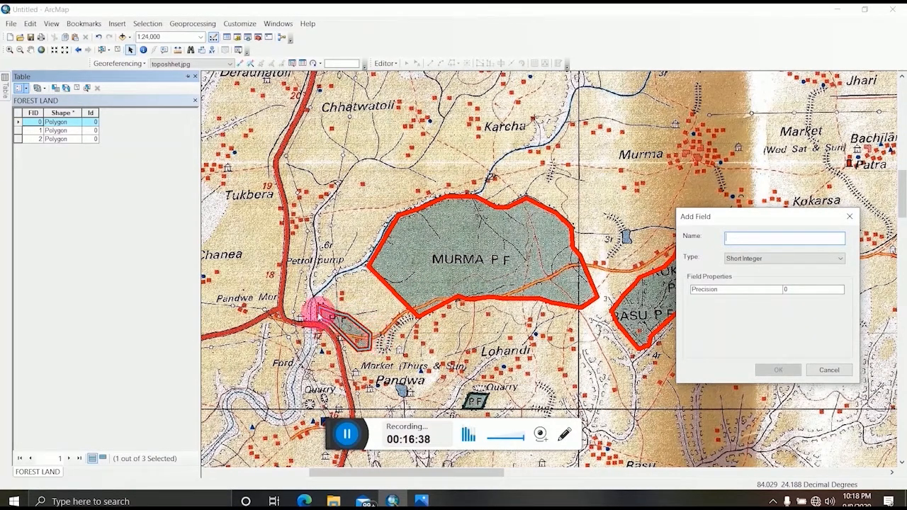
pyautogui.click(849, 219)
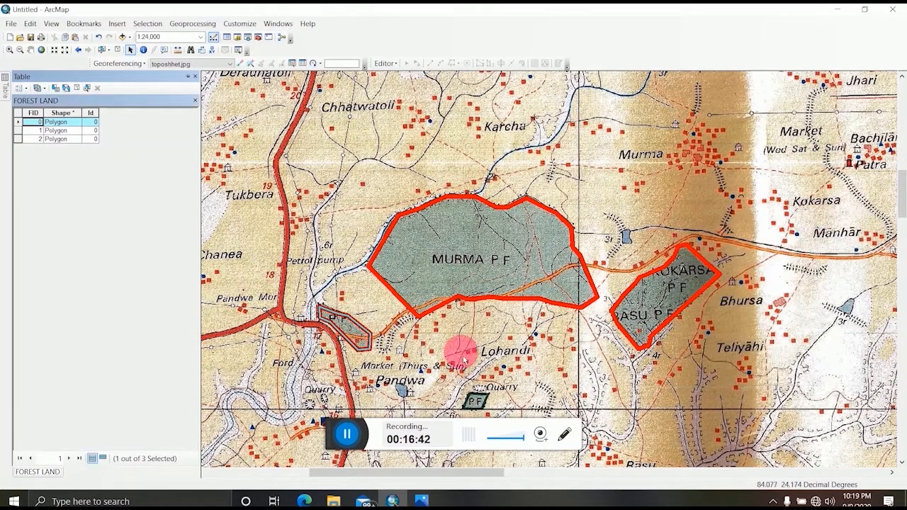
# Step: Match the first two table records to the small PF and MURMA PF polygons by highlighting them on the map
pyautogui.moveTo(339, 330); pyautogui.dragTo(286, 211)
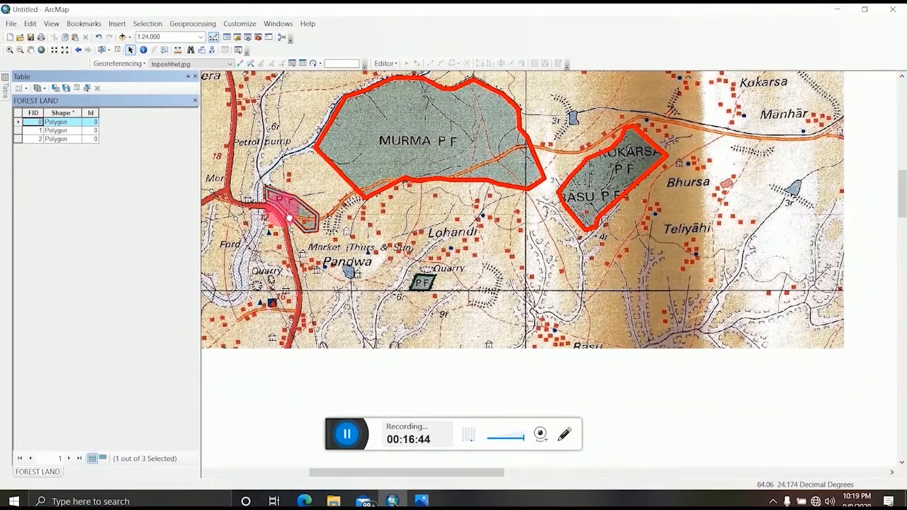
pyautogui.scroll(4, 287, 216)
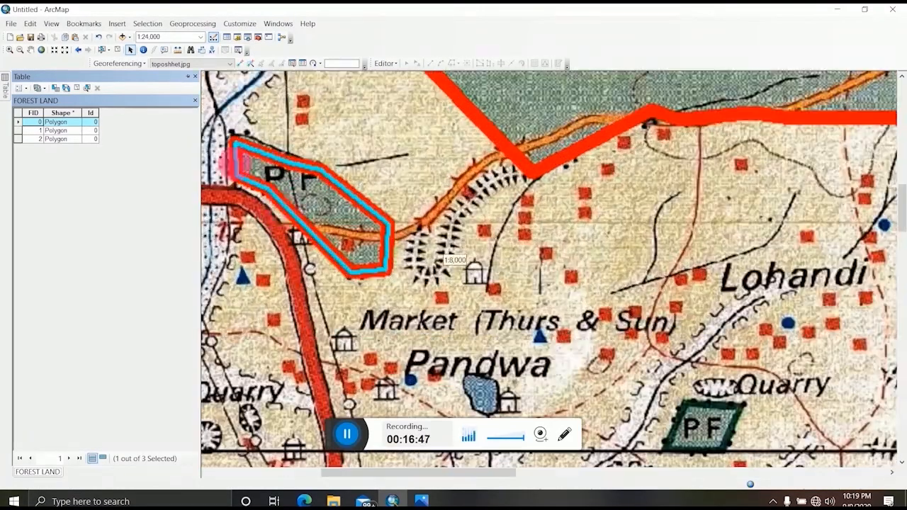
pyautogui.click(18, 132)
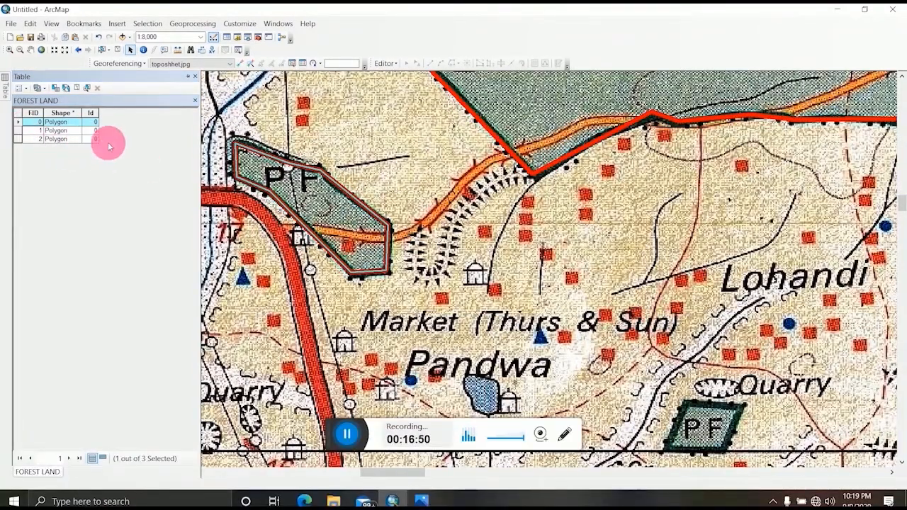
pyautogui.click(18, 132)
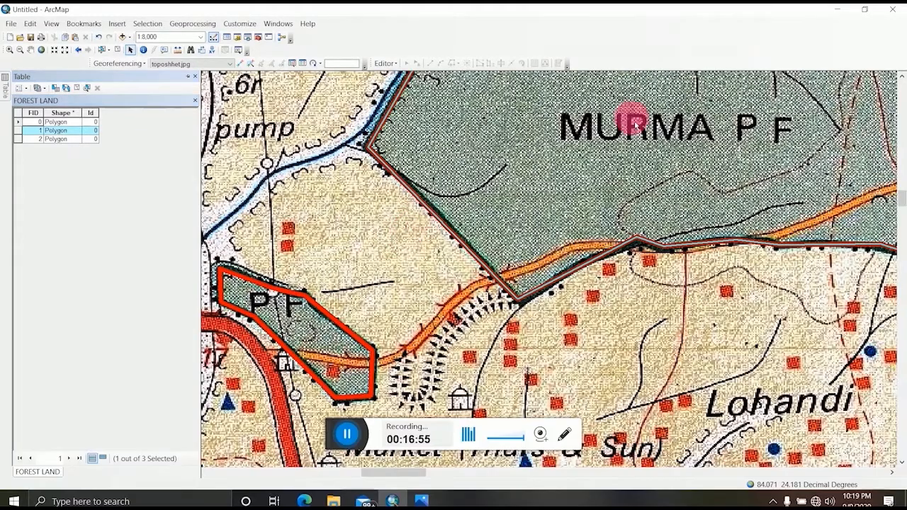
pyautogui.scroll(4, 719, 147)
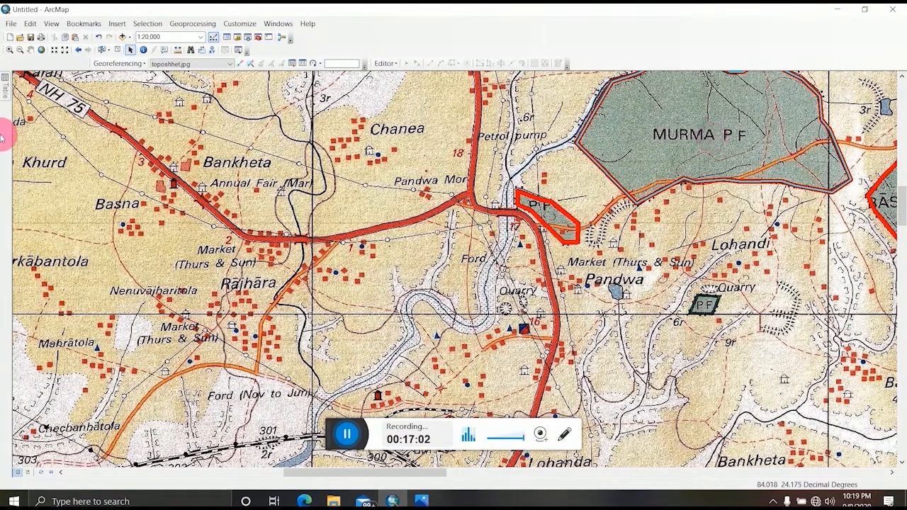
# Step: Add a text field named FOREST LAND with length 20 to the attribute table, accepting the suggested valid name FOREST_LAN
pyautogui.moveTo(3, 92)
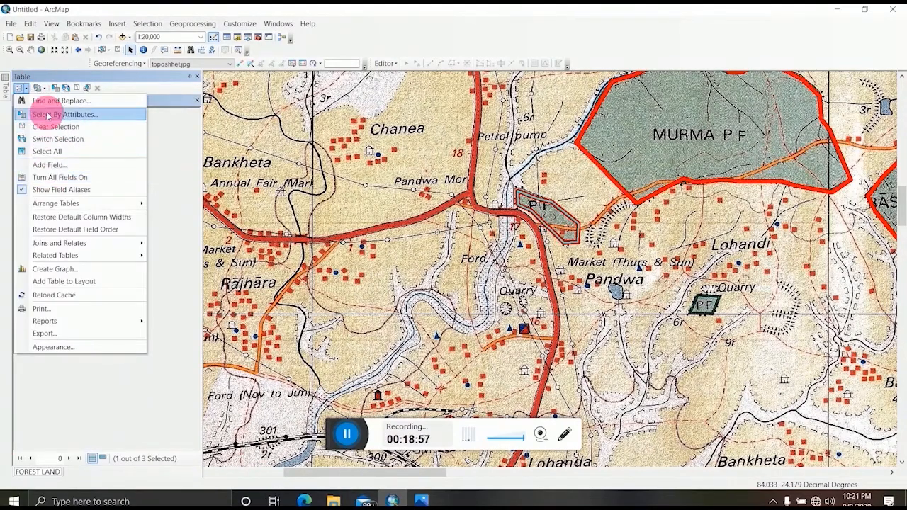
pyautogui.click(53, 166)
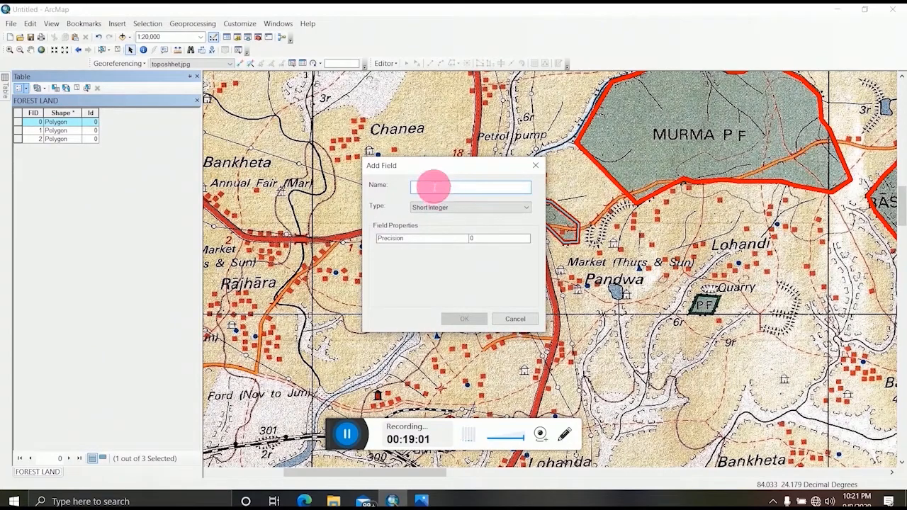
pyautogui.write('FORES')
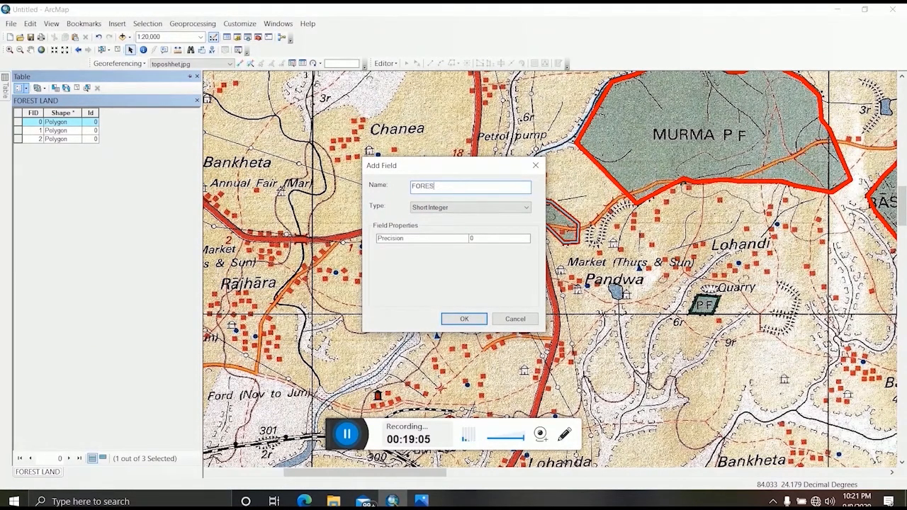
pyautogui.write('T LAND')
pyautogui.click(471, 209)
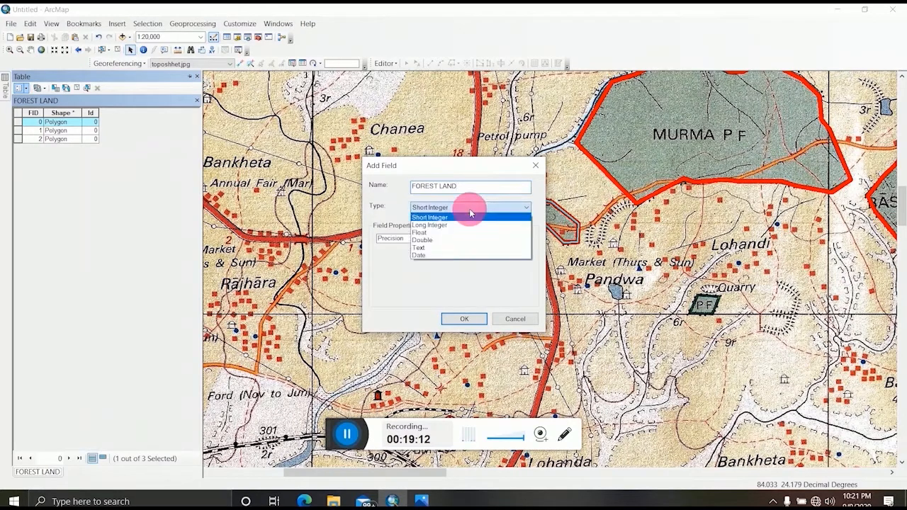
pyautogui.click(446, 247)
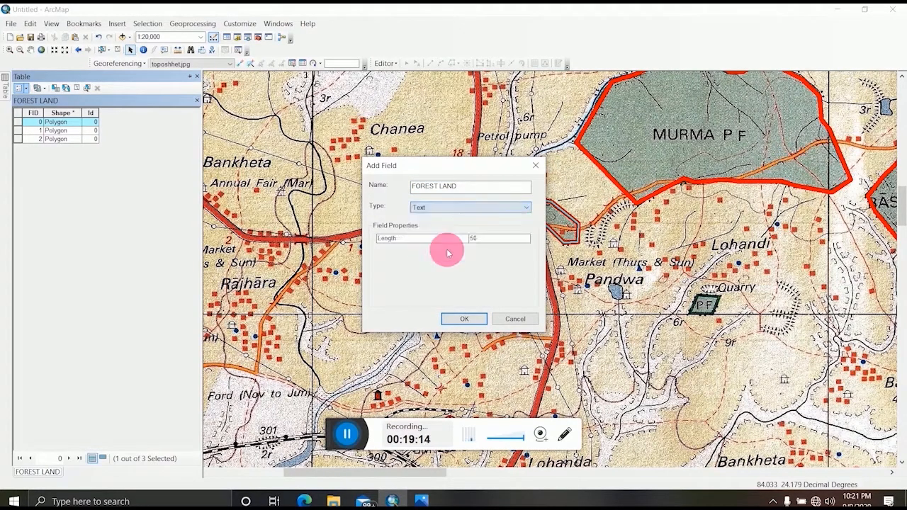
pyautogui.doubleClick(488, 242)
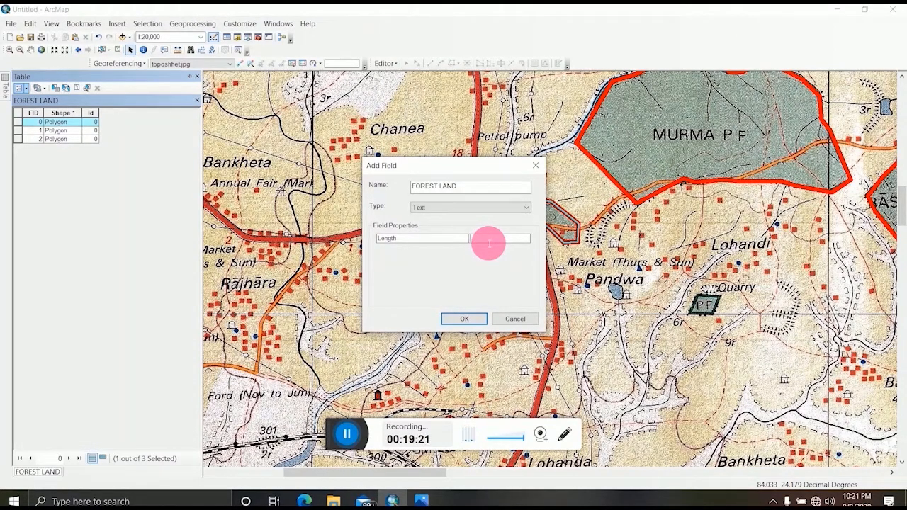
pyautogui.write('20')
pyautogui.click(461, 318)
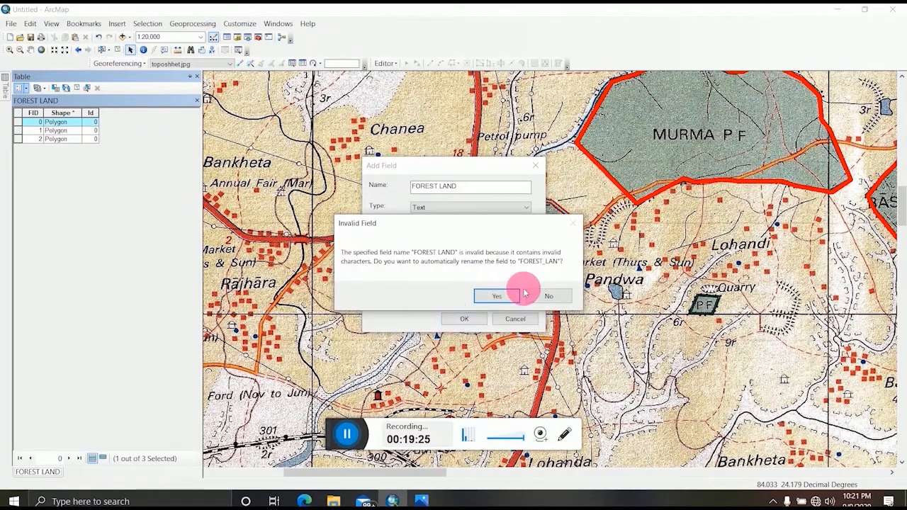
pyautogui.click(506, 301)
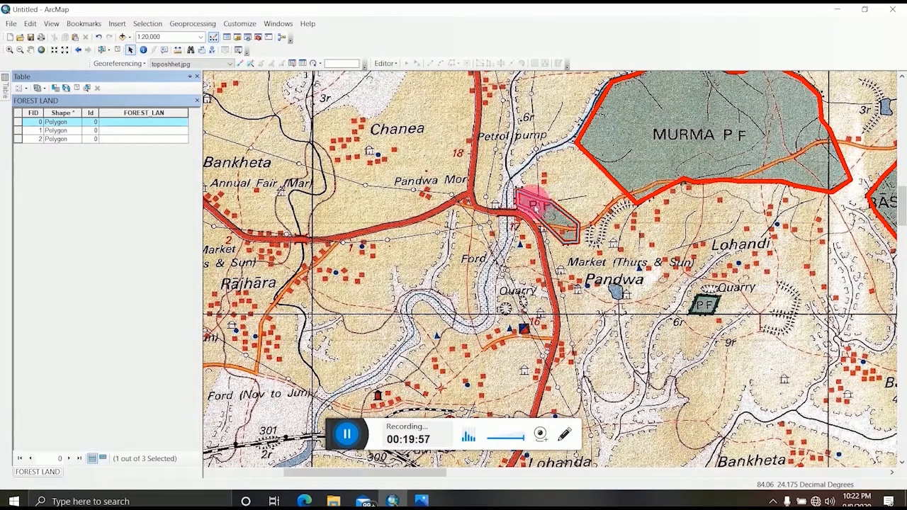
# Step: Start an edit session and enter PF in the FOREST_LAN field of the first record (FID 0)
pyautogui.click(395, 64)
pyautogui.click(399, 78)
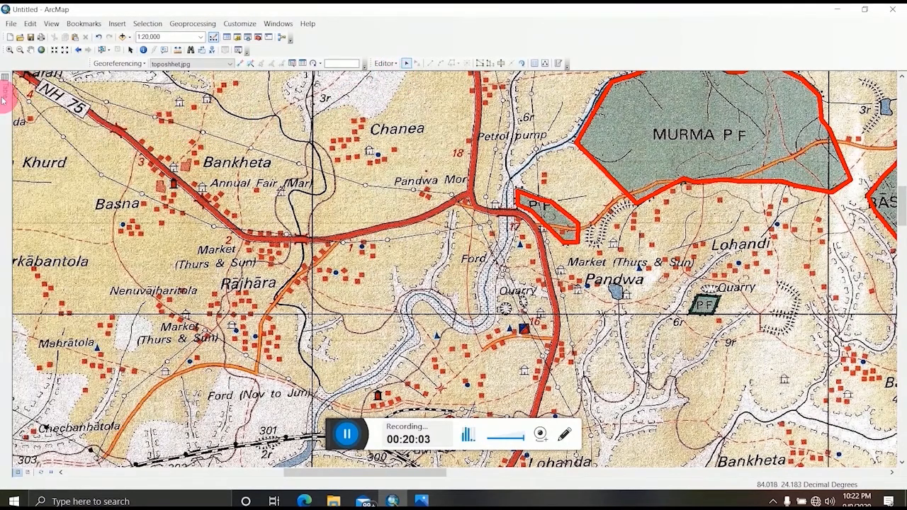
pyautogui.moveTo(6, 94)
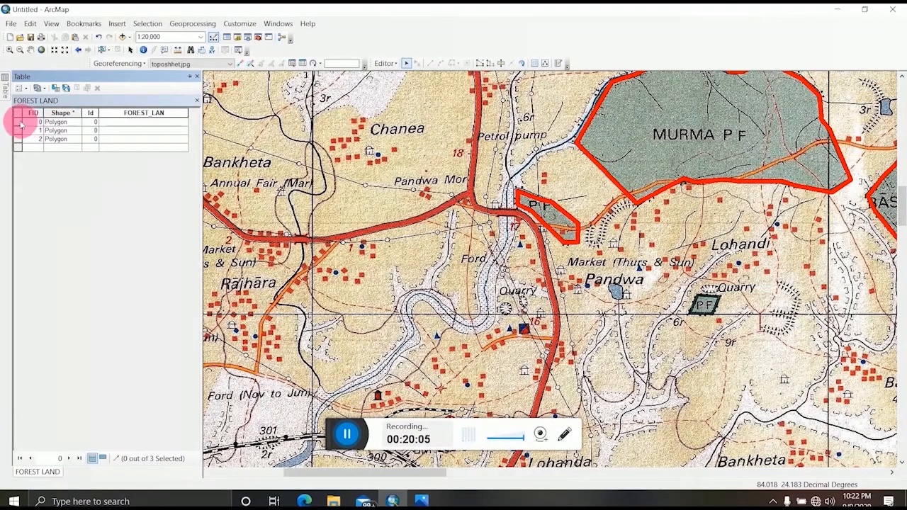
pyautogui.click(20, 123)
pyautogui.click(130, 126)
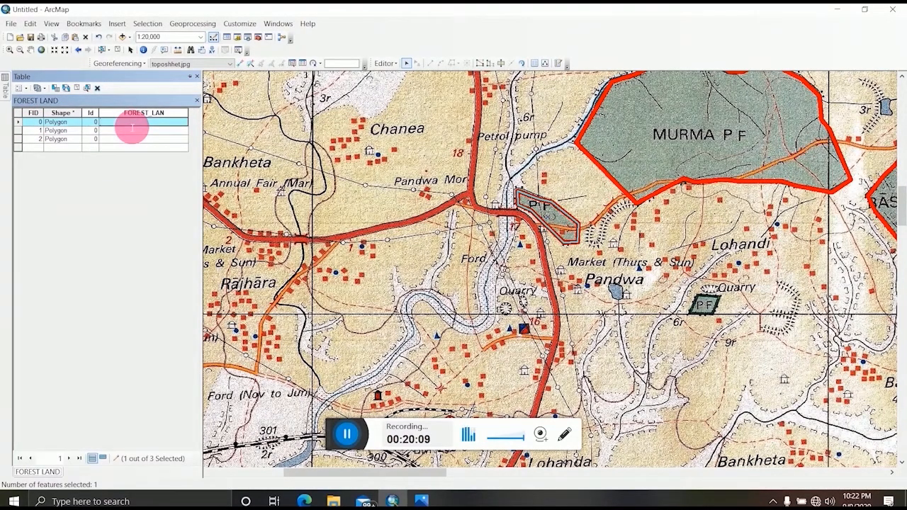
pyautogui.write('PF')
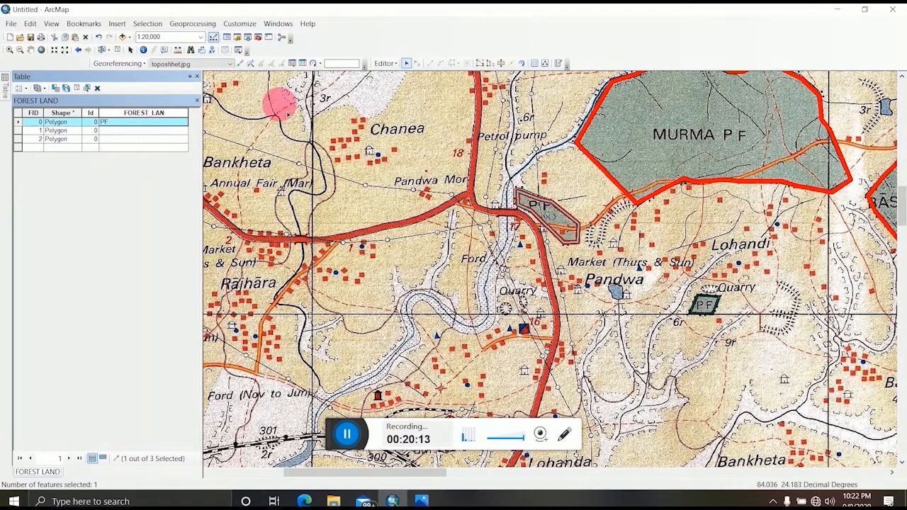
# Step: Stop editing and save the PF attribute entry
pyautogui.click(388, 64)
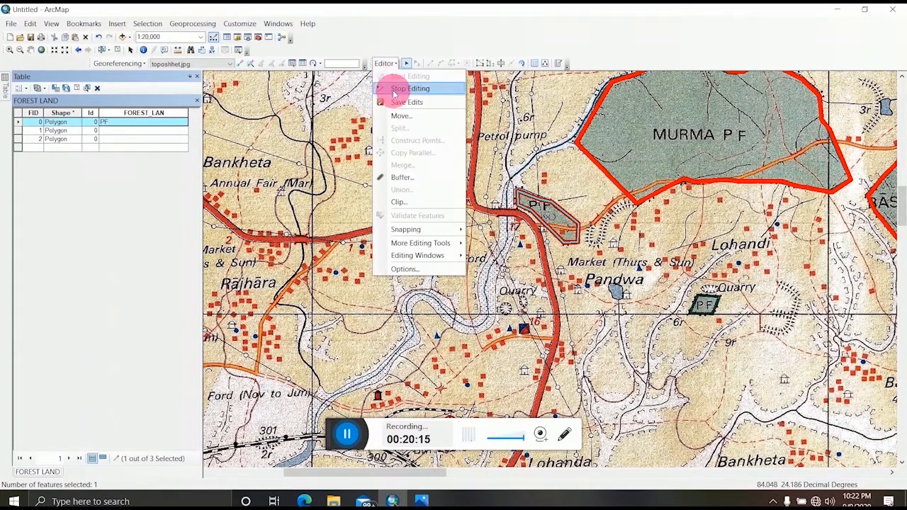
pyautogui.click(399, 86)
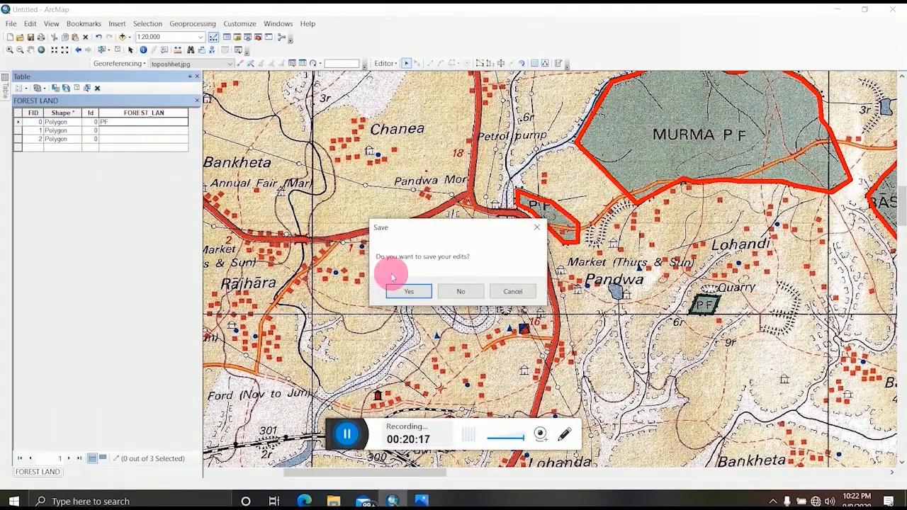
pyautogui.click(408, 292)
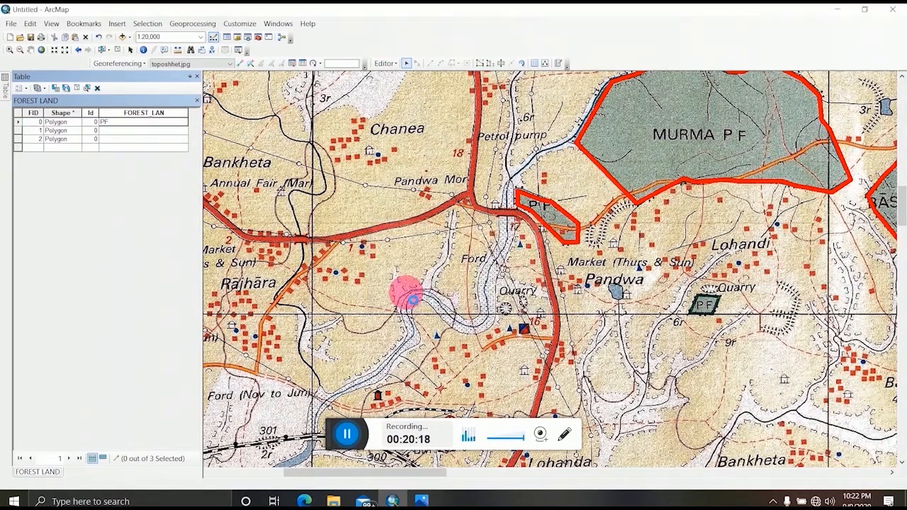
# Step: Highlight the second record (FID 1), start a new edit session and enter MURMA PF in its FOREST_LAN field
pyautogui.click(17, 131)
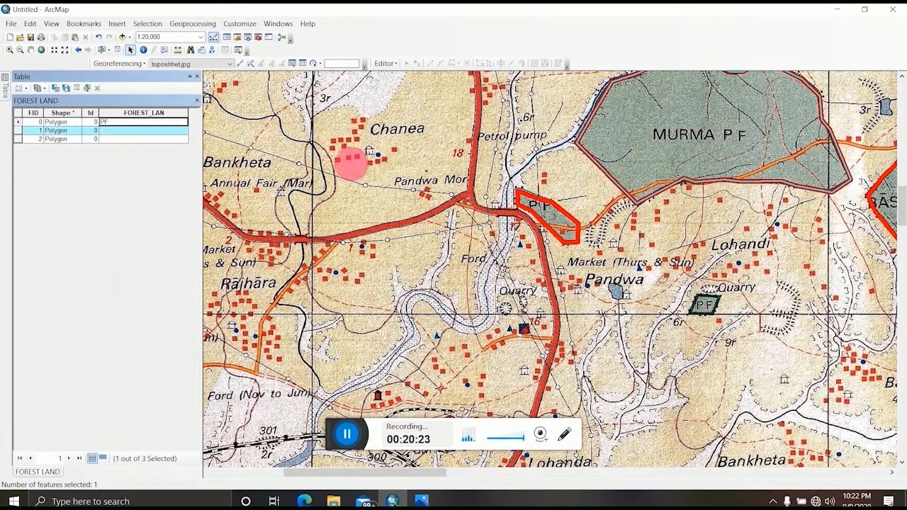
pyautogui.moveTo(712, 143); pyautogui.dragTo(592, 236)
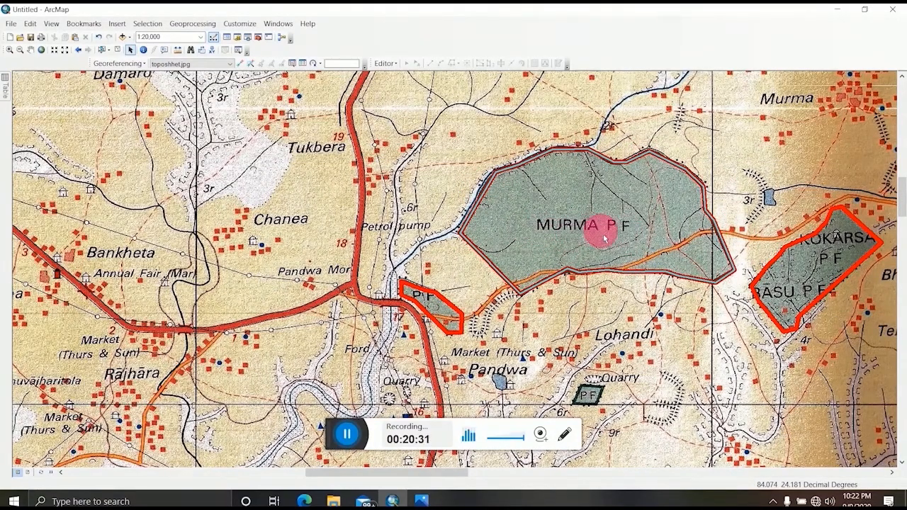
pyautogui.moveTo(6, 92)
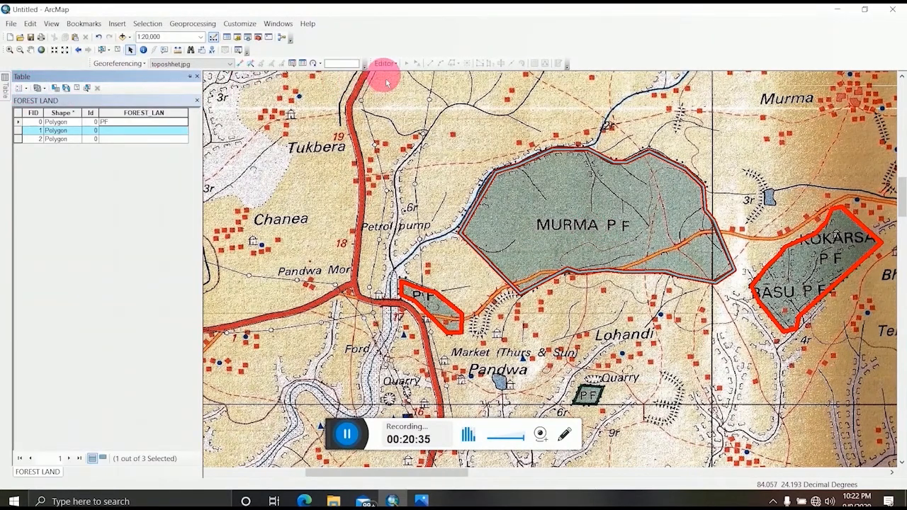
pyautogui.click(386, 63)
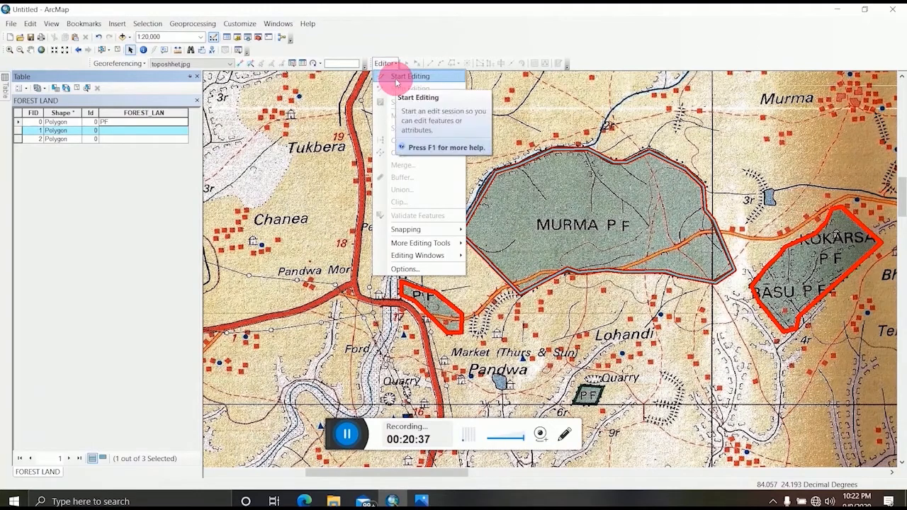
pyautogui.click(396, 76)
pyautogui.click(115, 131)
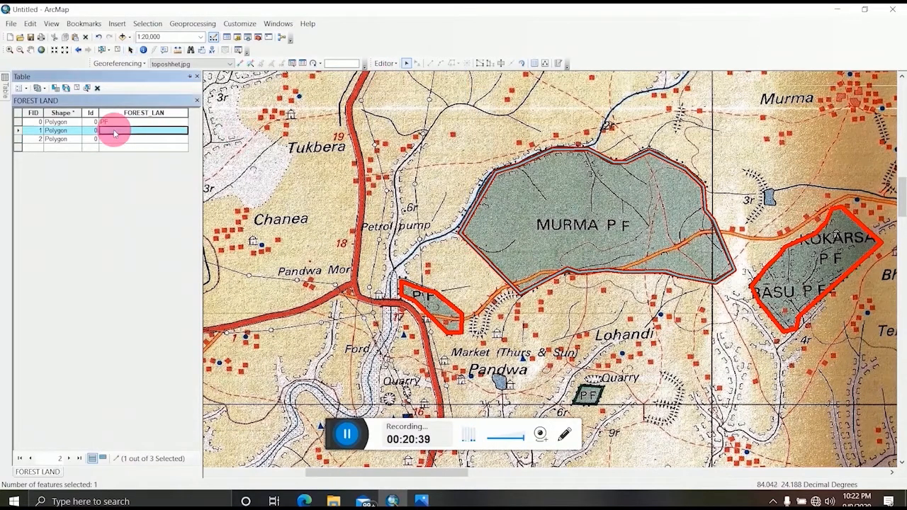
pyautogui.click(117, 133)
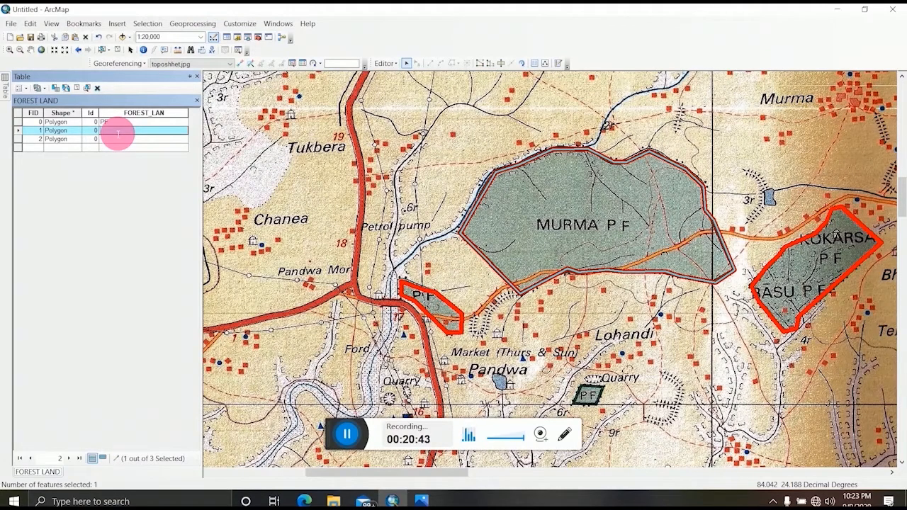
pyautogui.write('MURMA PF')
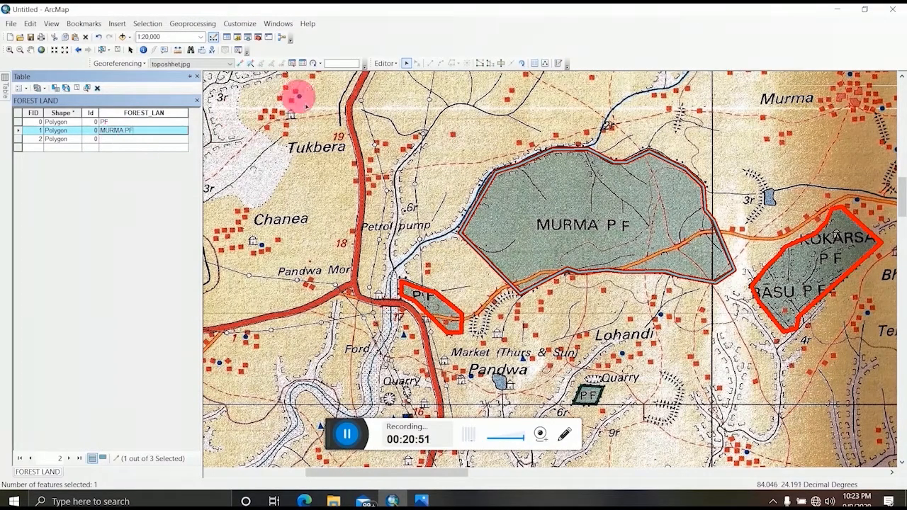
# Step: Stop editing and save the MURMA PF attribute entry
pyautogui.click(398, 63)
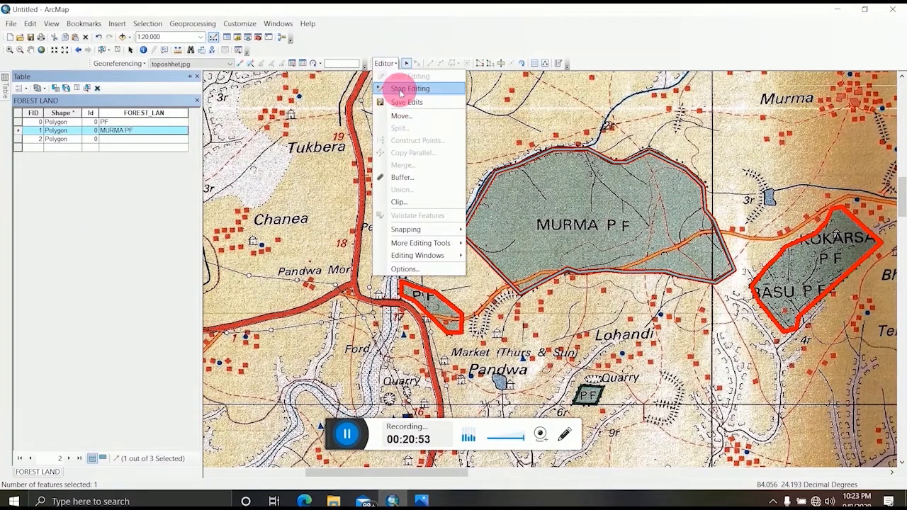
pyautogui.click(401, 88)
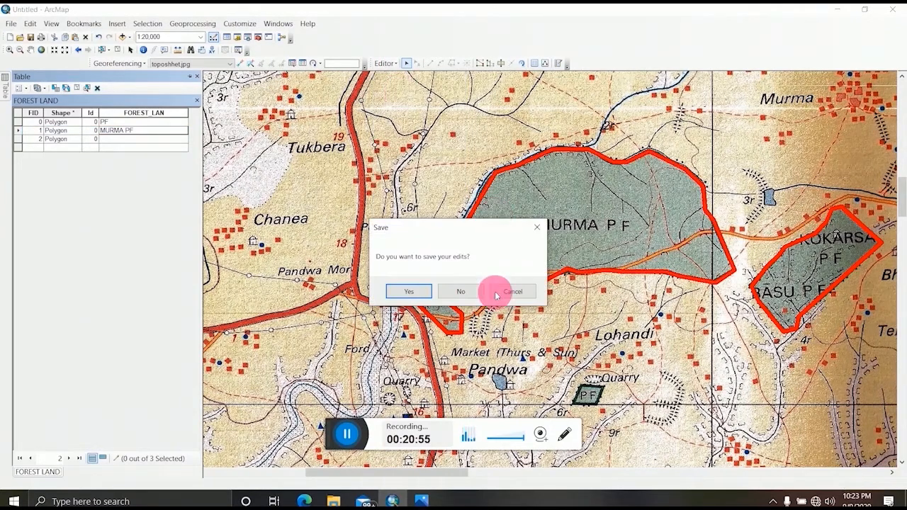
pyautogui.click(411, 291)
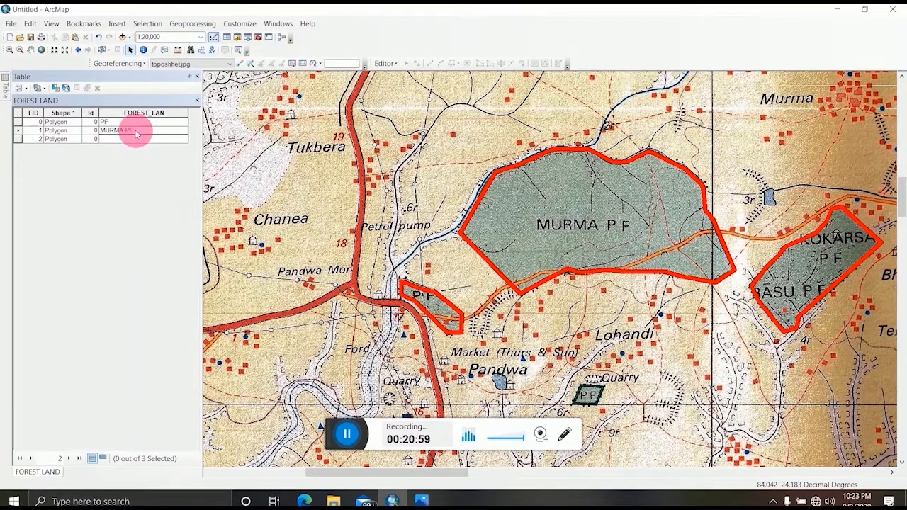
# Step: Highlight the third record (FID 2), start a new edit session and enter BASU PF in its FOREST_LAN field
pyautogui.click(19, 139)
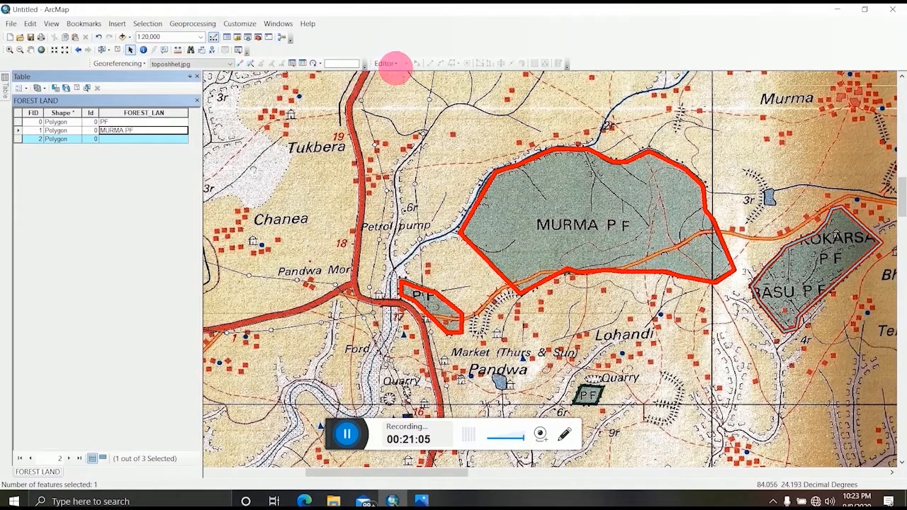
pyautogui.click(389, 63)
pyautogui.click(399, 76)
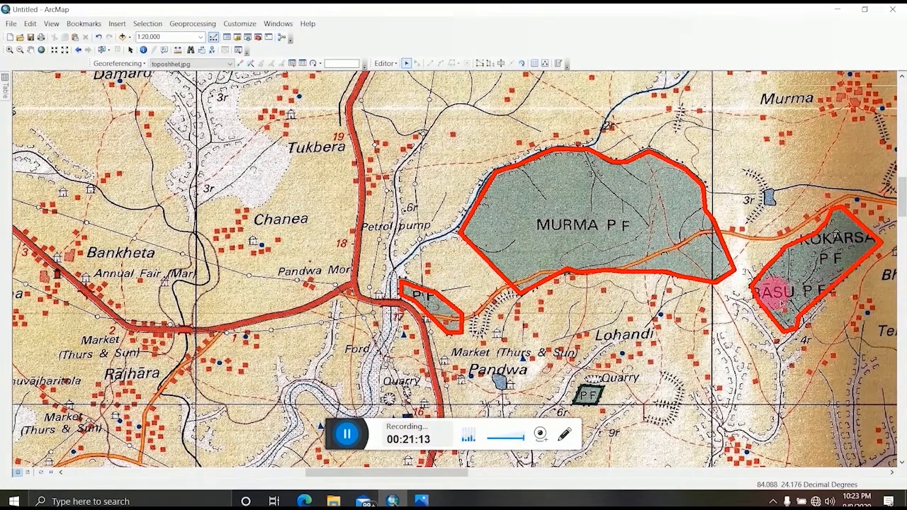
pyautogui.click(4, 90)
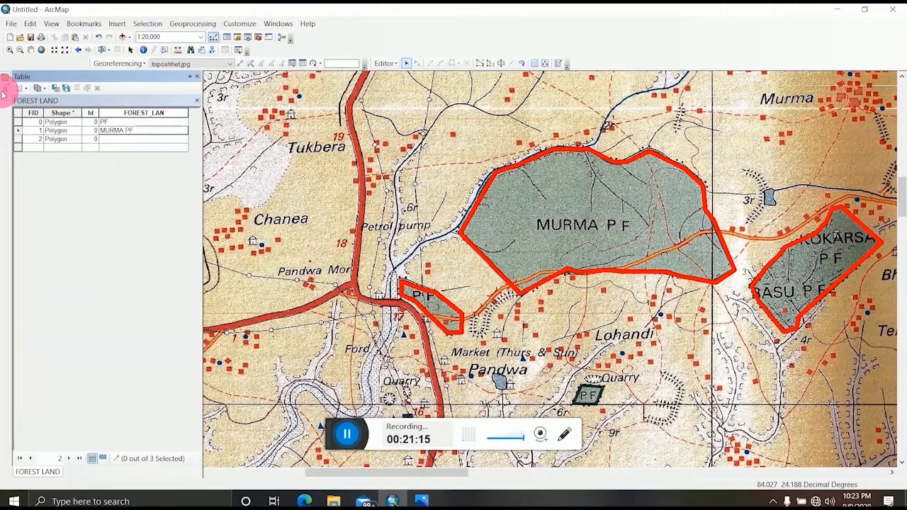
pyautogui.click(394, 63)
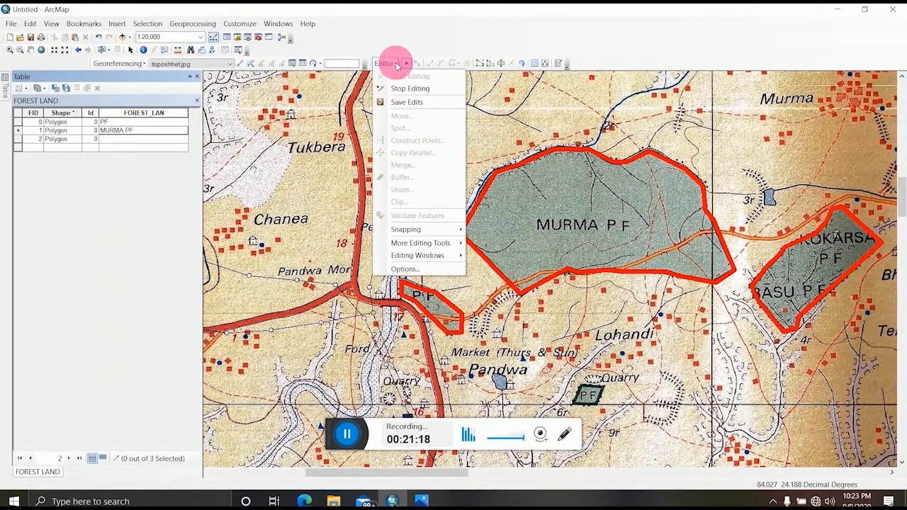
pyautogui.click(112, 139)
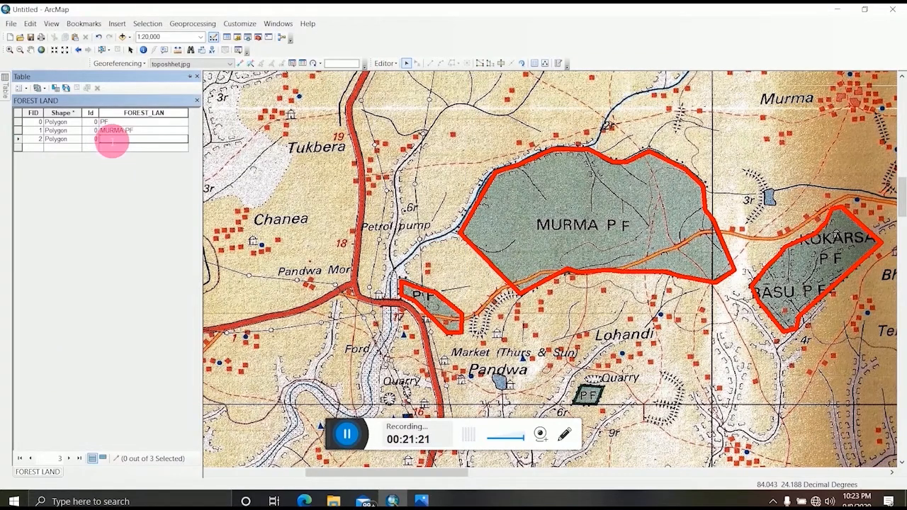
pyautogui.write('BASU PF')
# Step: Stop editing and save the BASU PF attribute entry
pyautogui.click(391, 65)
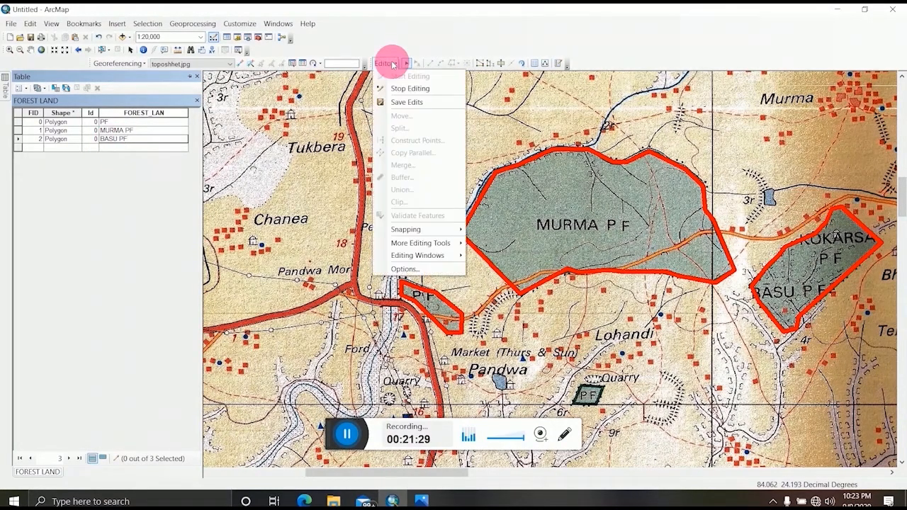
pyautogui.click(398, 85)
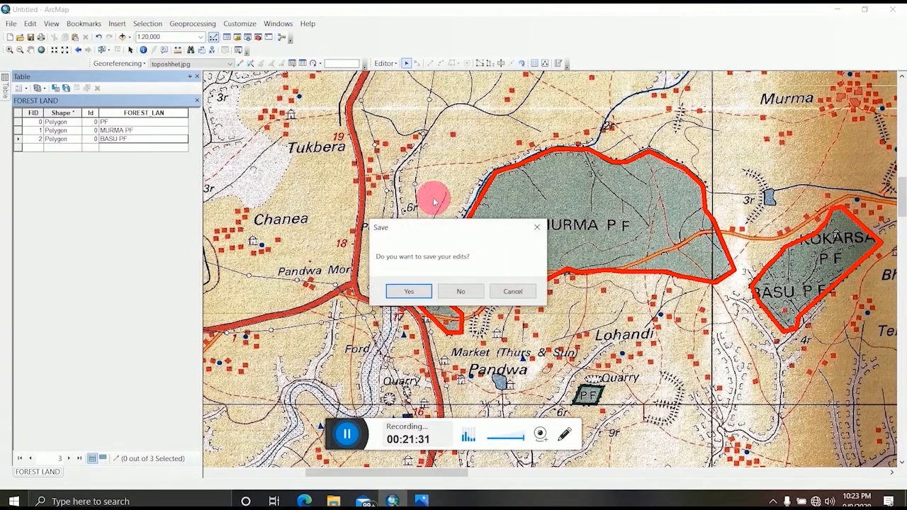
pyautogui.click(415, 290)
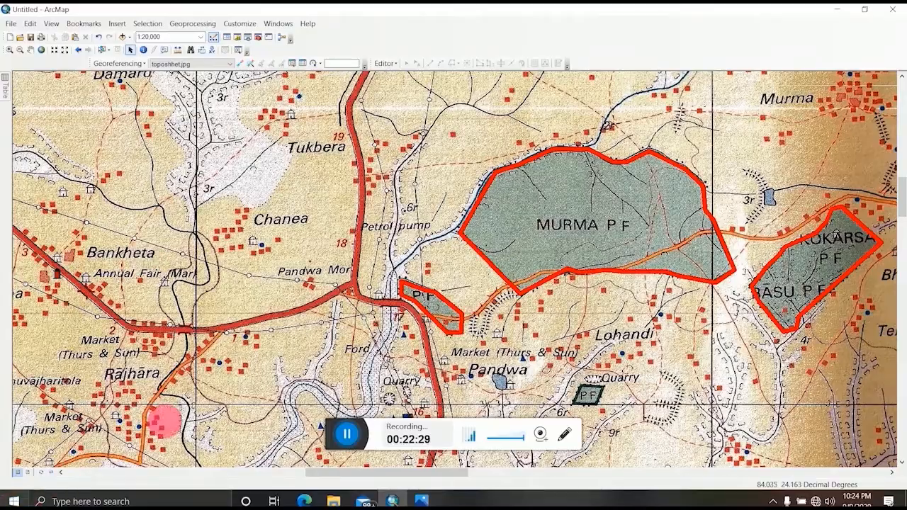
pyautogui.click(346, 433)
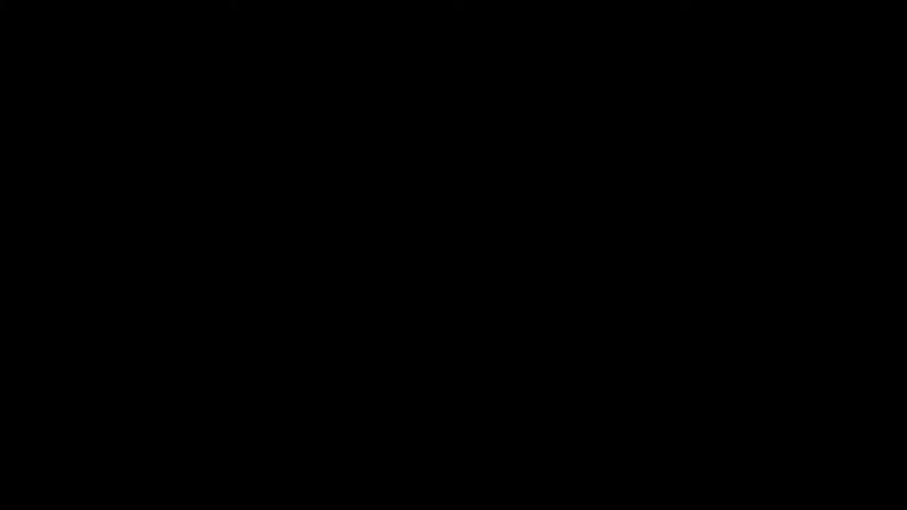